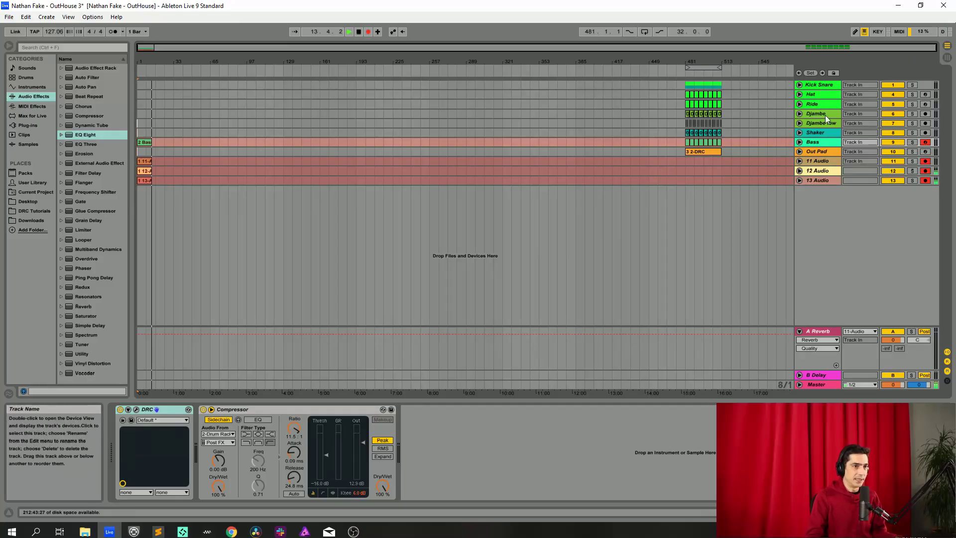
# Revert the Default patch in the Bass track's DRC synth to its original state and close the synth window
pyautogui.click(262, 411)
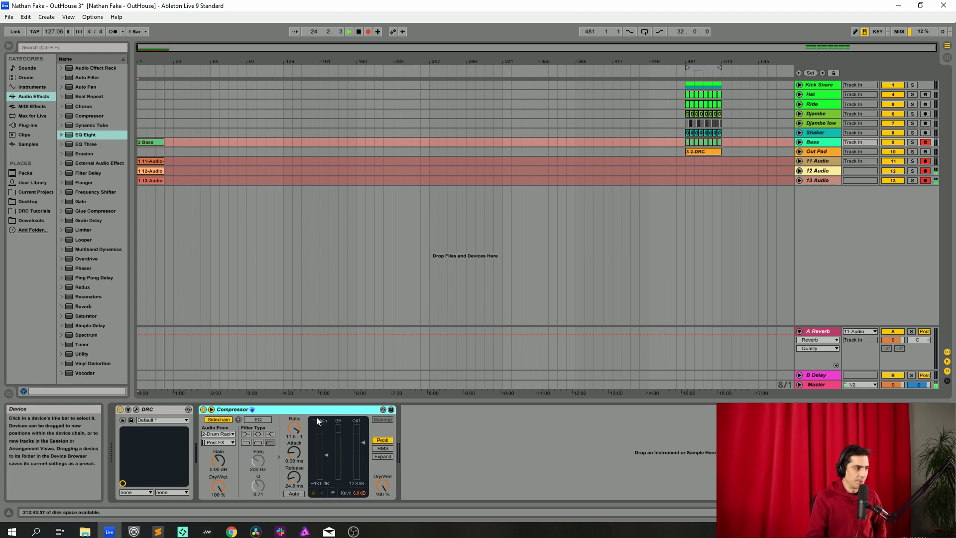
pyautogui.click(138, 410)
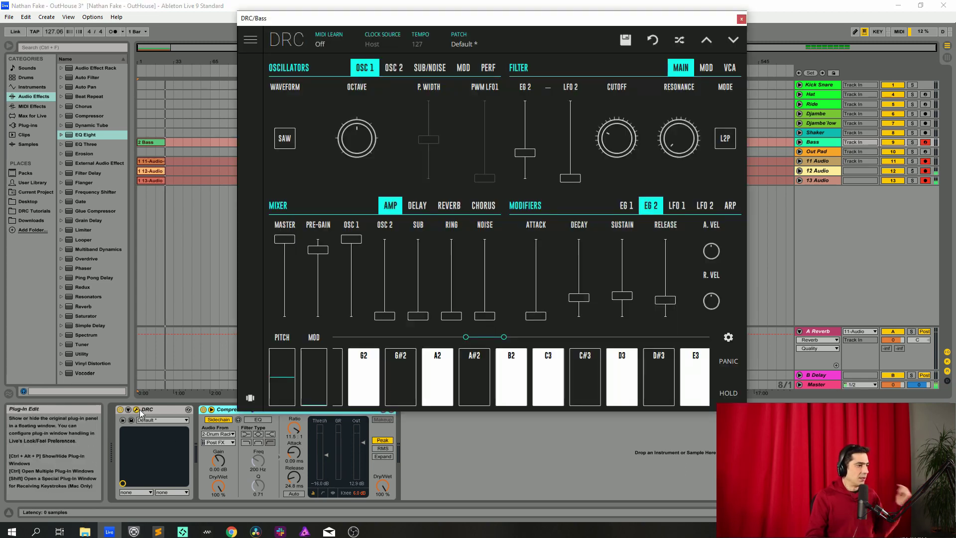
pyautogui.click(477, 43)
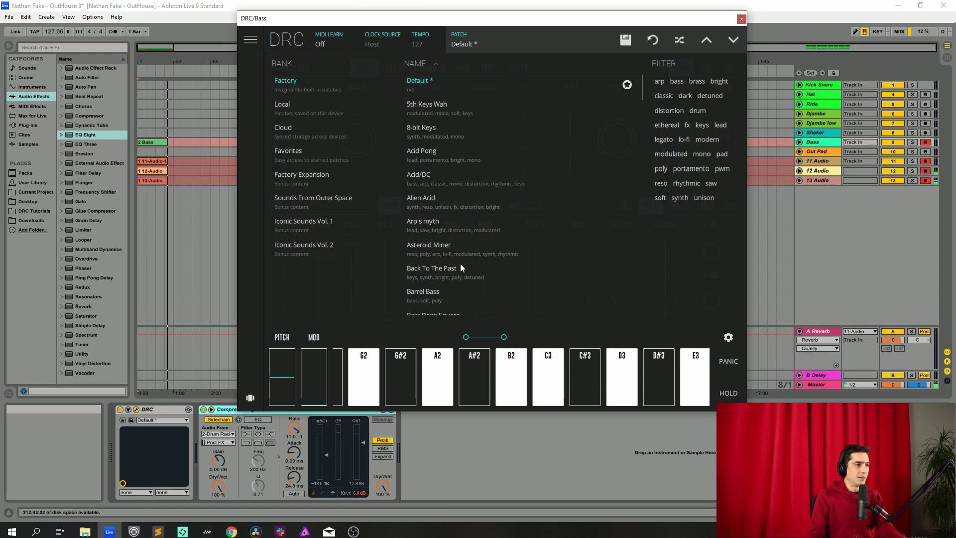
pyautogui.scroll(-12, 438, 126)
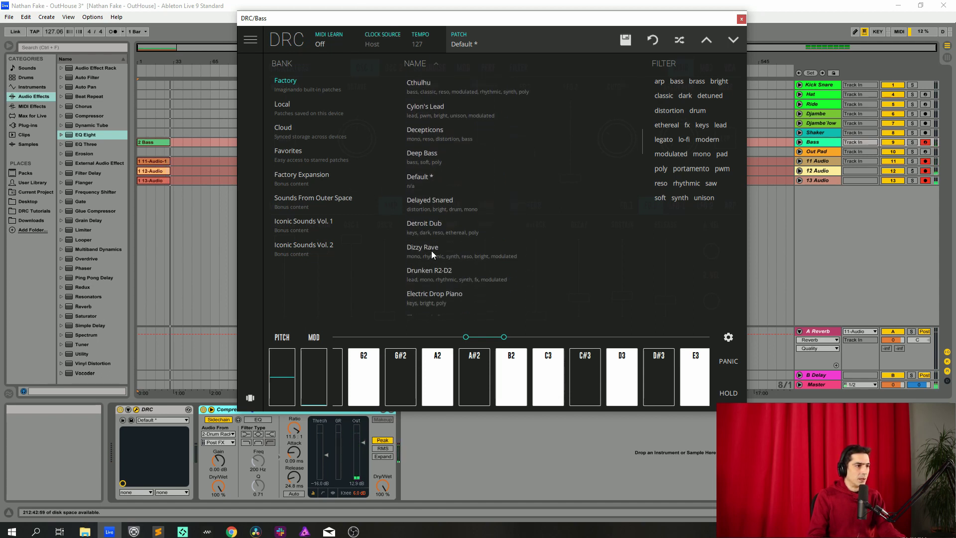
pyautogui.scroll(12, 473, 142)
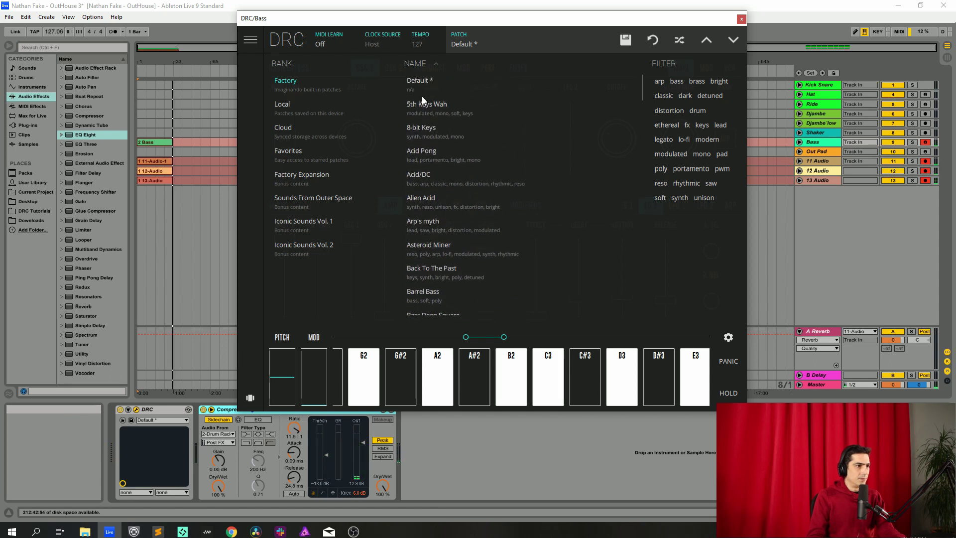
pyautogui.click(652, 40)
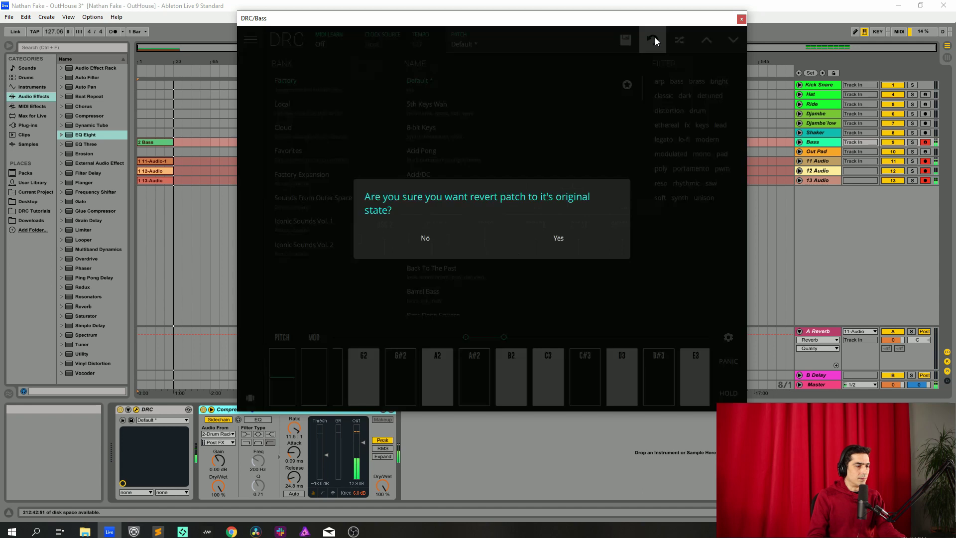
pyautogui.click(557, 240)
pyautogui.click(741, 19)
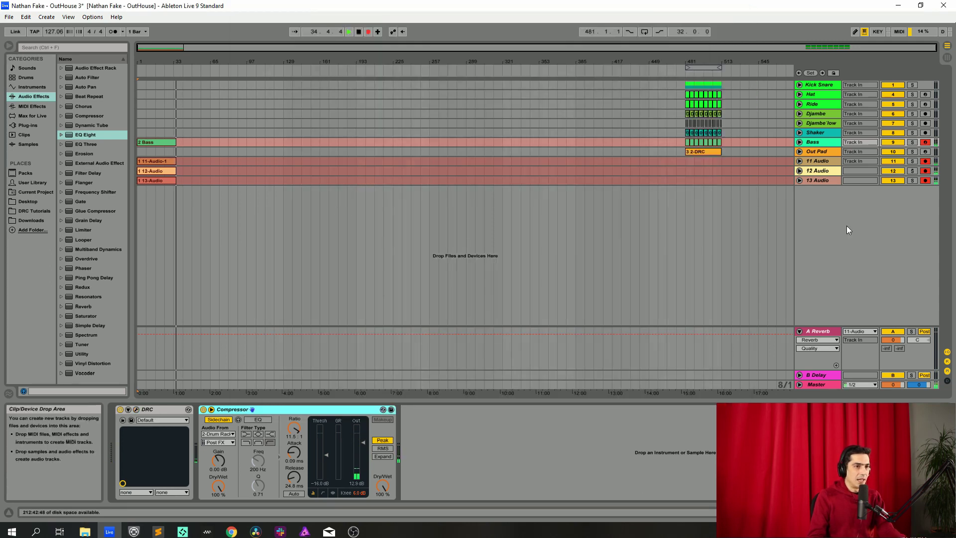
# In the Bass track's DRC mixer, raise the master and oscillator 1 levels to maximum and the pre-gain to near maximum
pyautogui.click(136, 410)
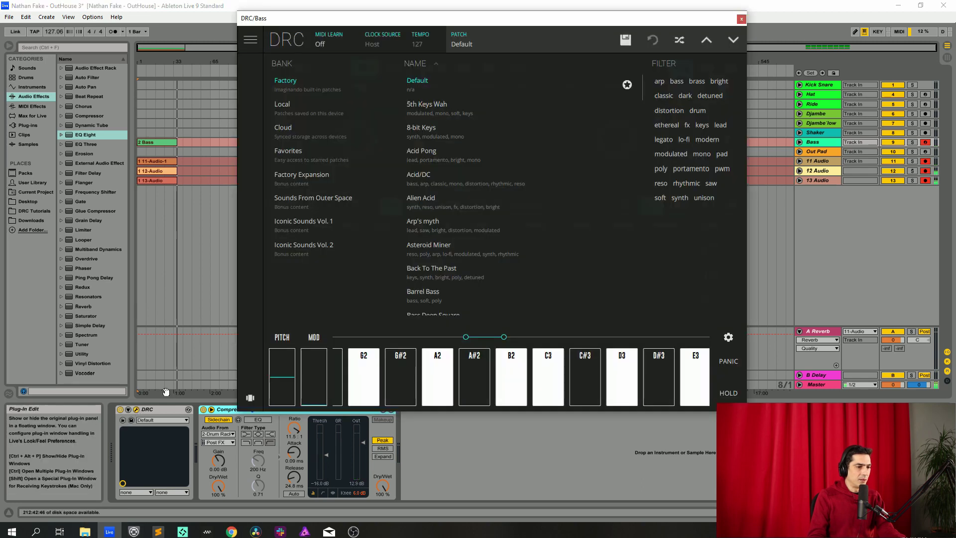
pyautogui.click(436, 45)
pyautogui.moveTo(283, 257); pyautogui.dragTo(284, 240)
pyautogui.moveTo(351, 277); pyautogui.dragTo(354, 238)
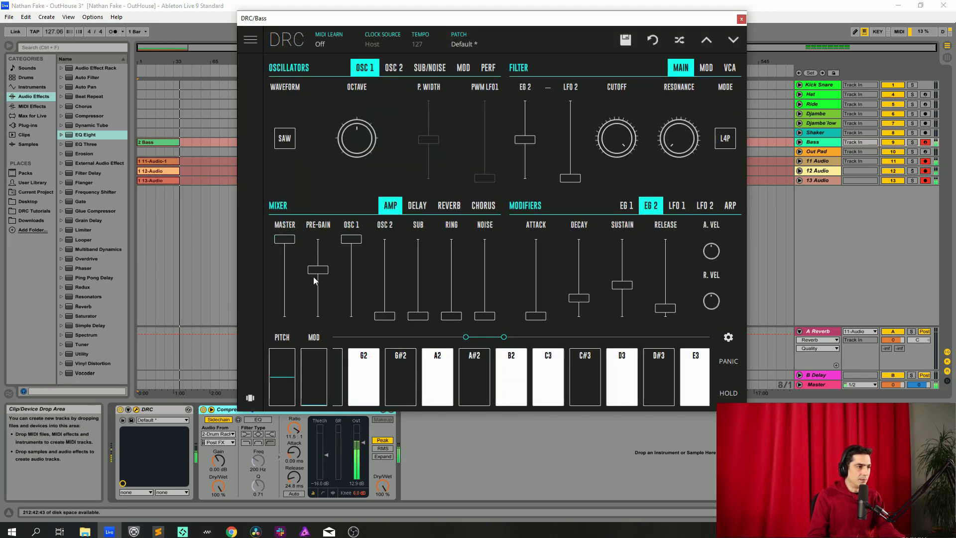
pyautogui.moveTo(319, 270)
pyautogui.mouseDown()
pyautogui.moveTo(337, 258)
pyautogui.moveTo(331, 269)
pyautogui.mouseUp()
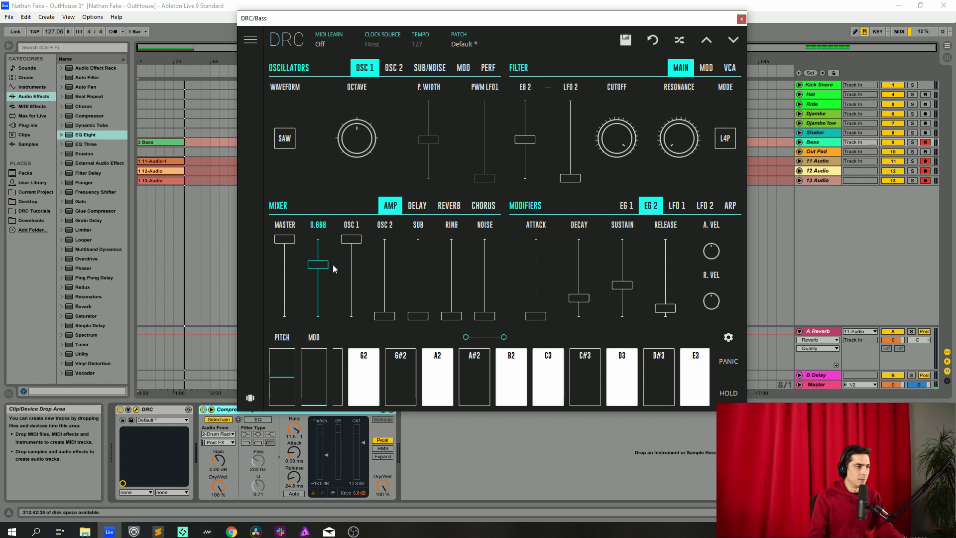
pyautogui.moveTo(333, 265); pyautogui.dragTo(376, 250)
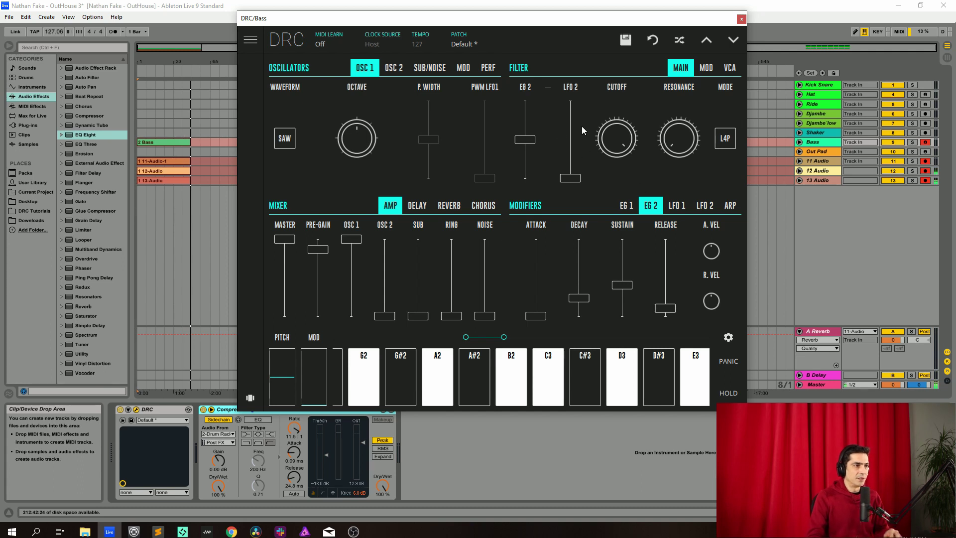
# Switch the Bass filter mode to L2P, and lower its EG 2 amount to slightly below the midpoint and its cutoff to a low setting
pyautogui.moveTo(529, 141); pyautogui.dragTo(529, 139)
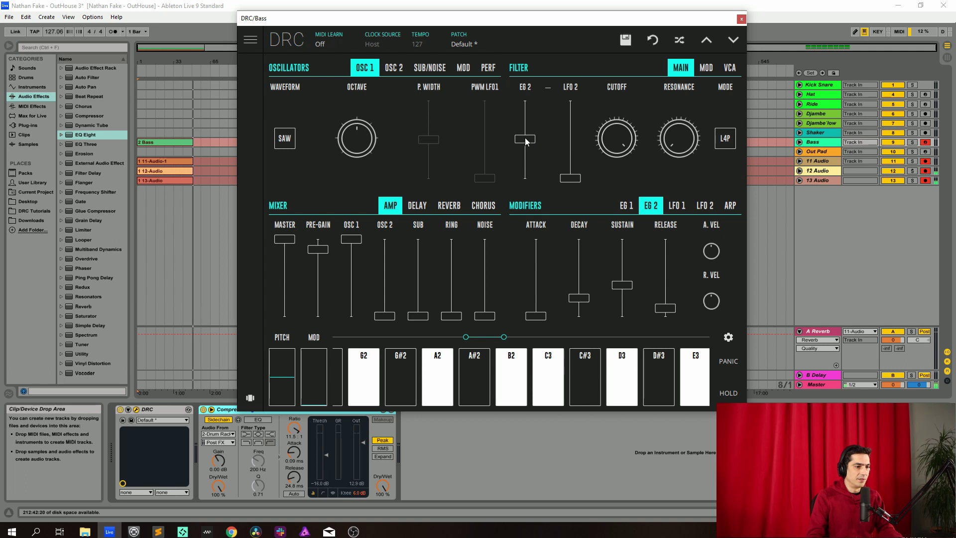
pyautogui.moveTo(527, 142); pyautogui.dragTo(527, 156)
pyautogui.click(723, 141)
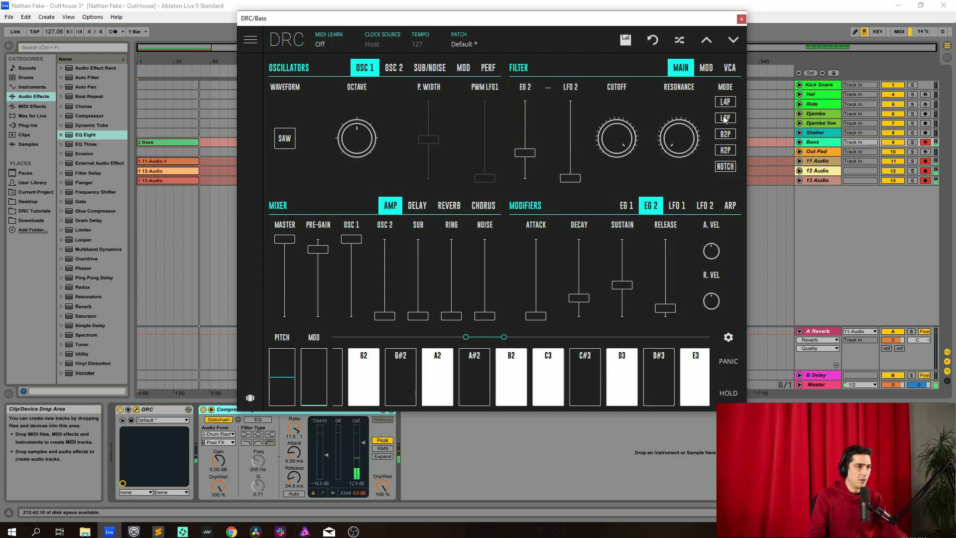
pyautogui.click(726, 120)
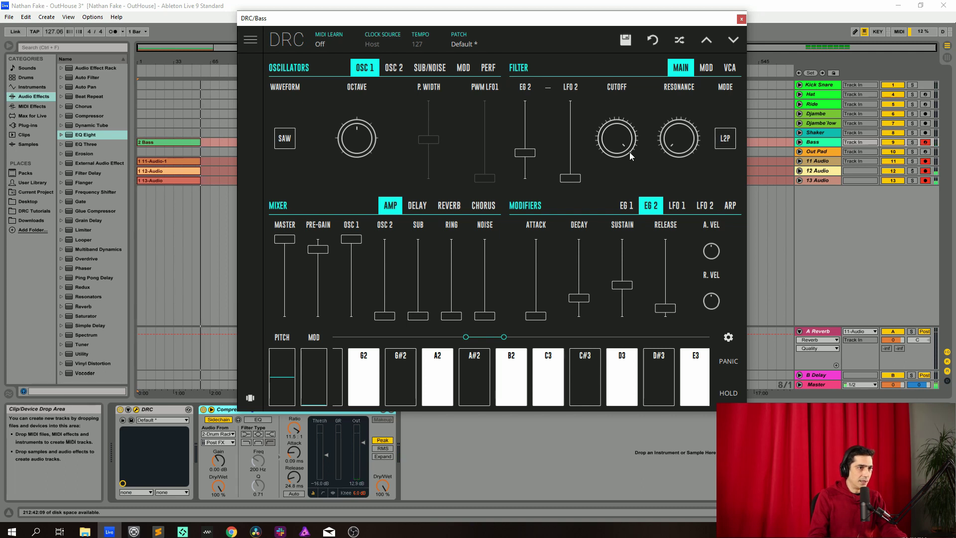
pyautogui.moveTo(601, 144); pyautogui.dragTo(601, 144)
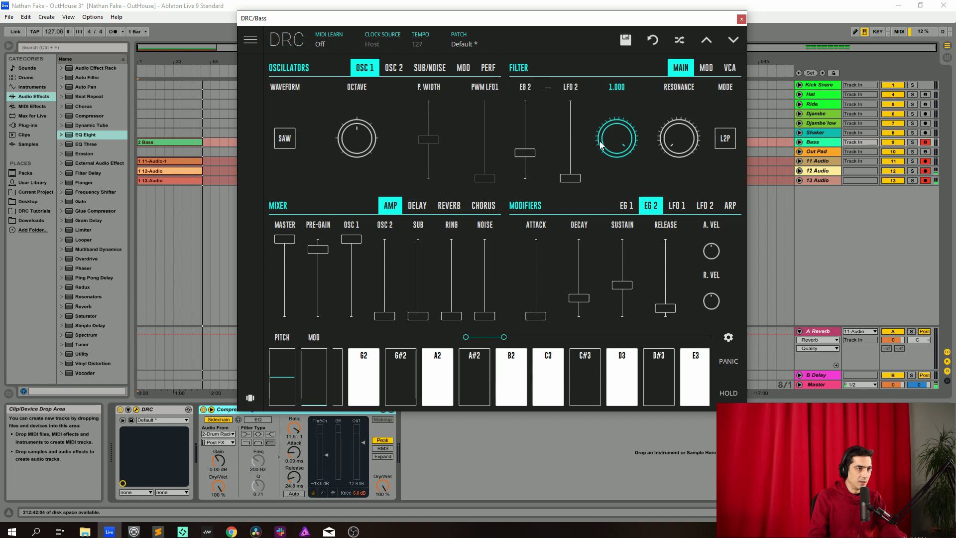
pyautogui.moveTo(601, 144); pyautogui.dragTo(623, 324)
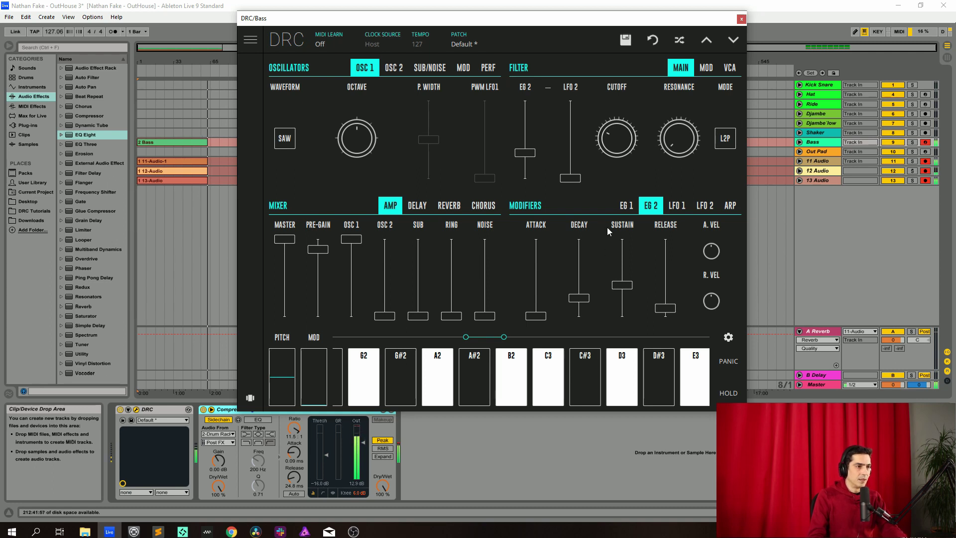
# Shape the Bass synth's EG 1 envelope with maximum decay, maximum sustain and a near-minimum release
pyautogui.click(628, 207)
pyautogui.moveTo(581, 281); pyautogui.dragTo(629, 178)
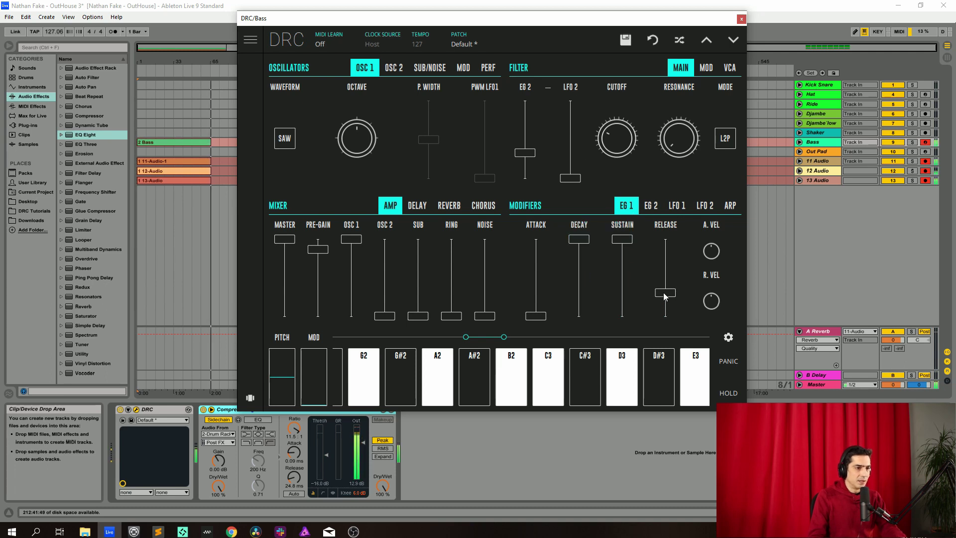
pyautogui.moveTo(665, 293); pyautogui.dragTo(664, 315)
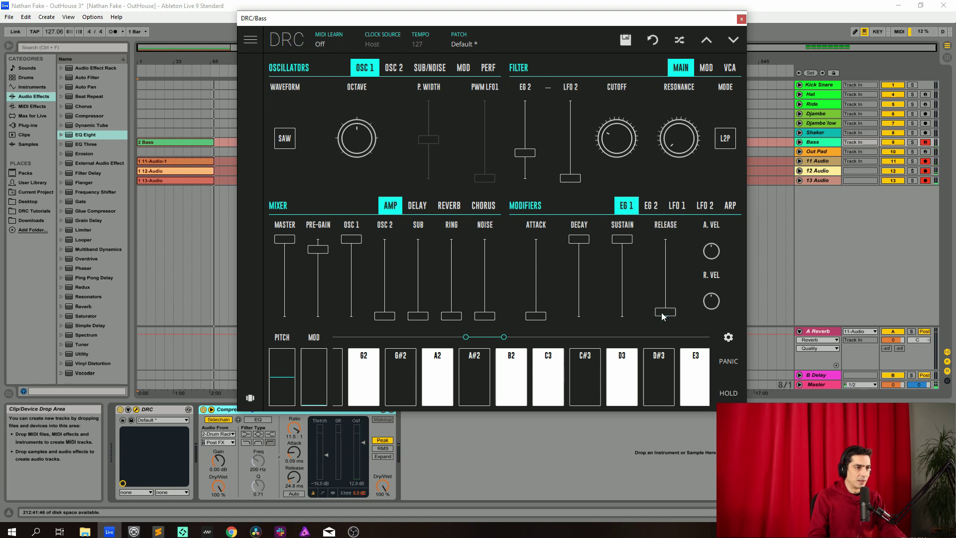
# Lower the EG 2 envelope's sustain slightly to about a quarter and raise its release to a similar level
pyautogui.click(650, 207)
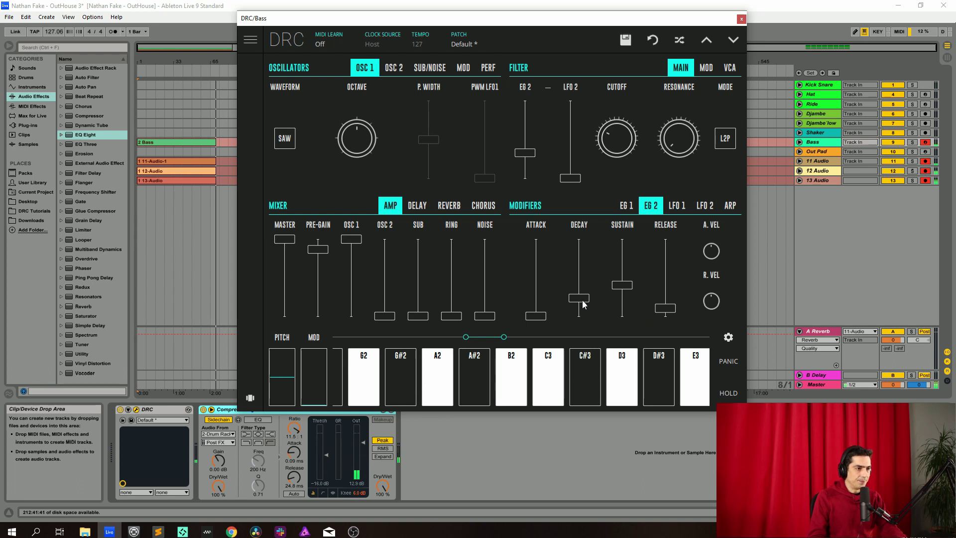
pyautogui.moveTo(587, 302)
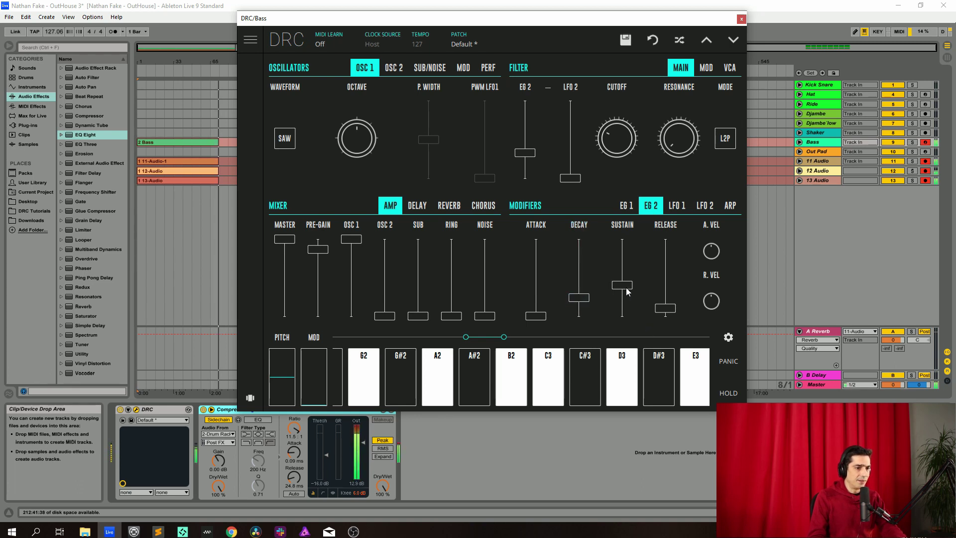
pyautogui.moveTo(626, 292); pyautogui.dragTo(683, 301)
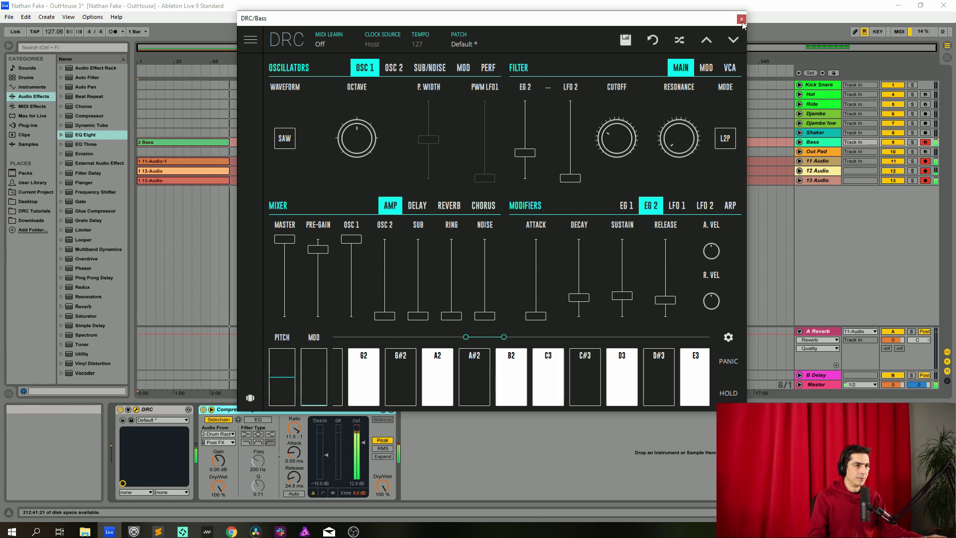
# Check the Bass synth's performance settings, choose Poly as the voice mode, and close the synth window
pyautogui.click(489, 69)
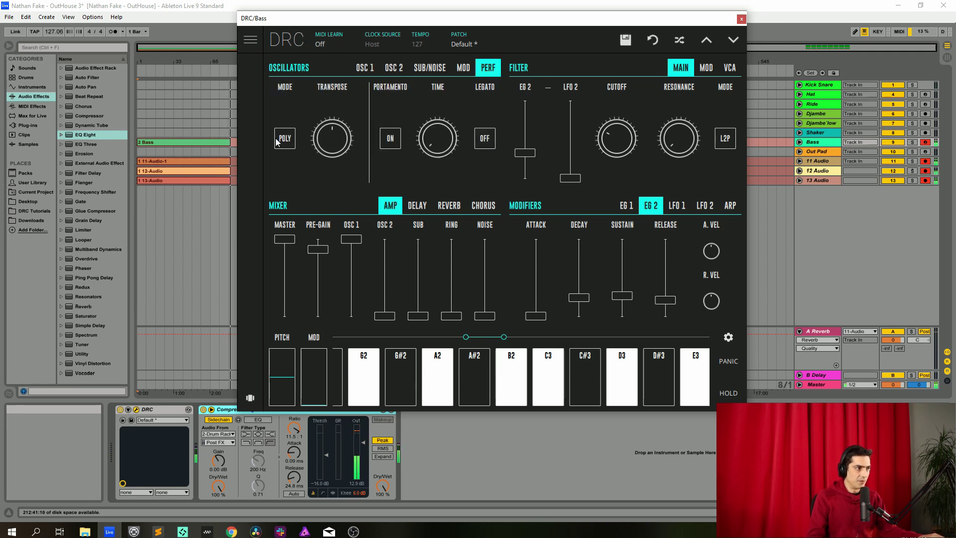
pyautogui.click(285, 117)
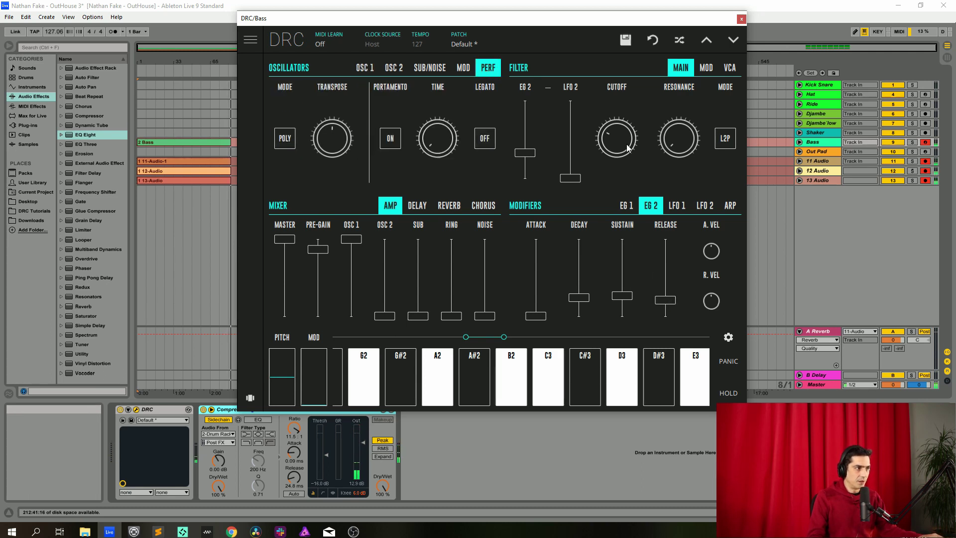
pyautogui.click(741, 19)
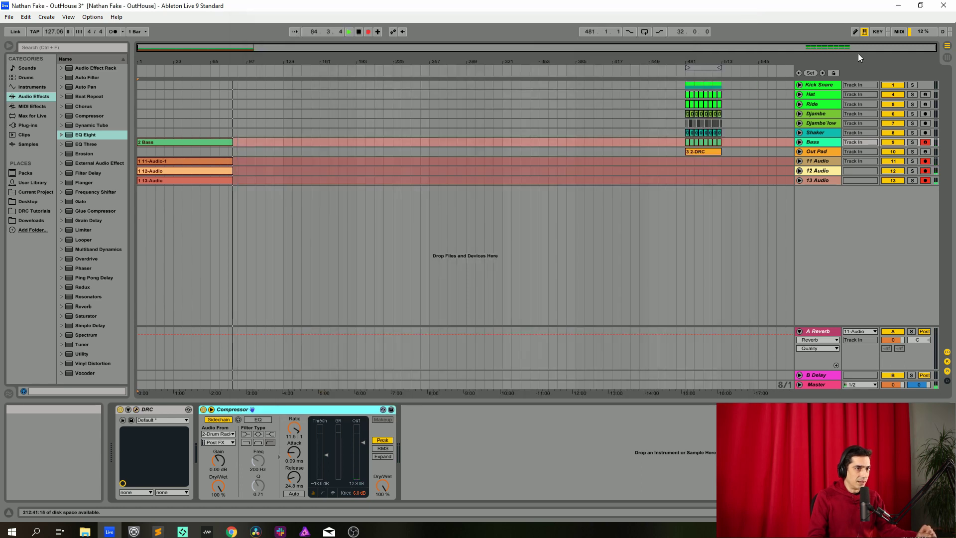
# Arm the Out Pad track, load the Default patch in its DRC synth, and revert the patch to its original state
pyautogui.click(827, 151)
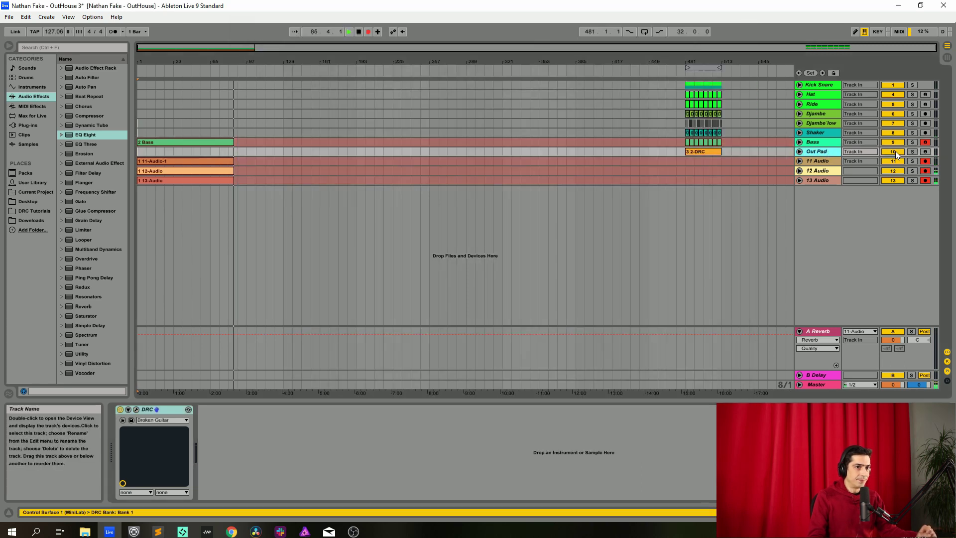
pyautogui.click(926, 152)
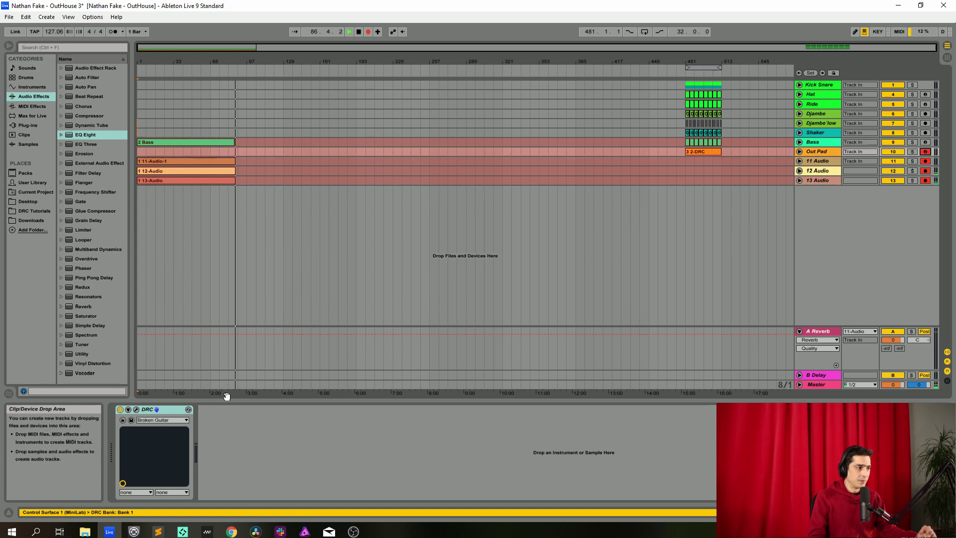
pyautogui.click(137, 410)
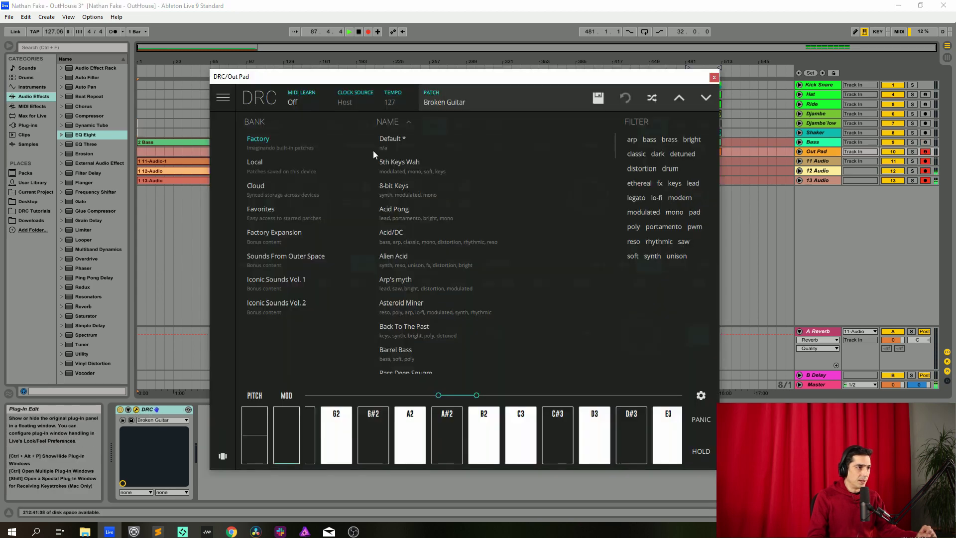
pyautogui.click(400, 145)
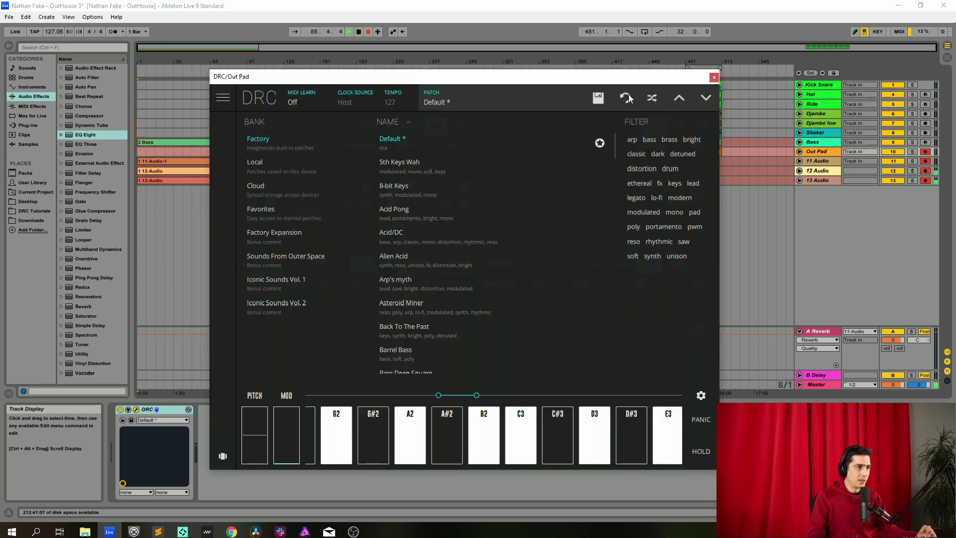
pyautogui.click(625, 98)
pyautogui.click(531, 297)
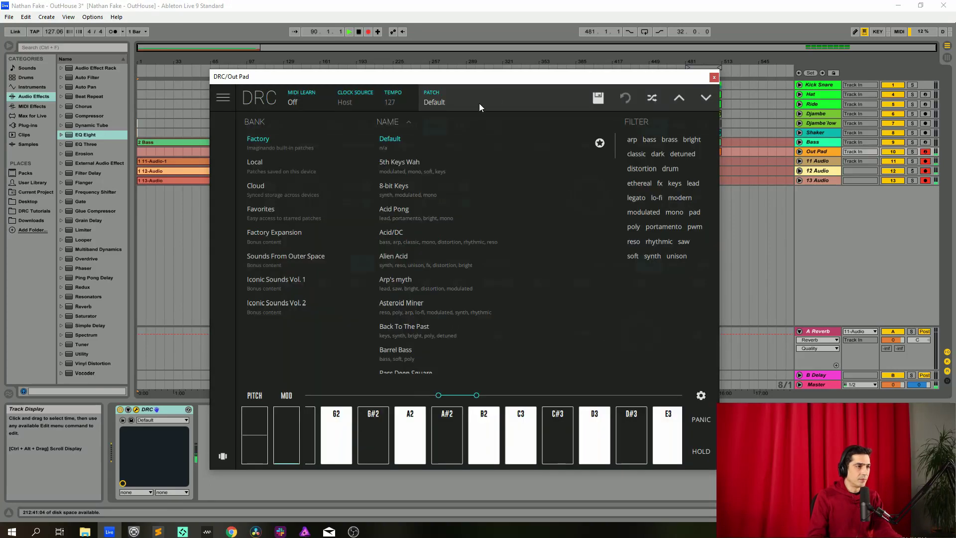
# In the Out Pad synth, center oscillator 2's octave and set its fine tuning to 0.048
pyautogui.moveTo(463, 78); pyautogui.dragTo(511, 69)
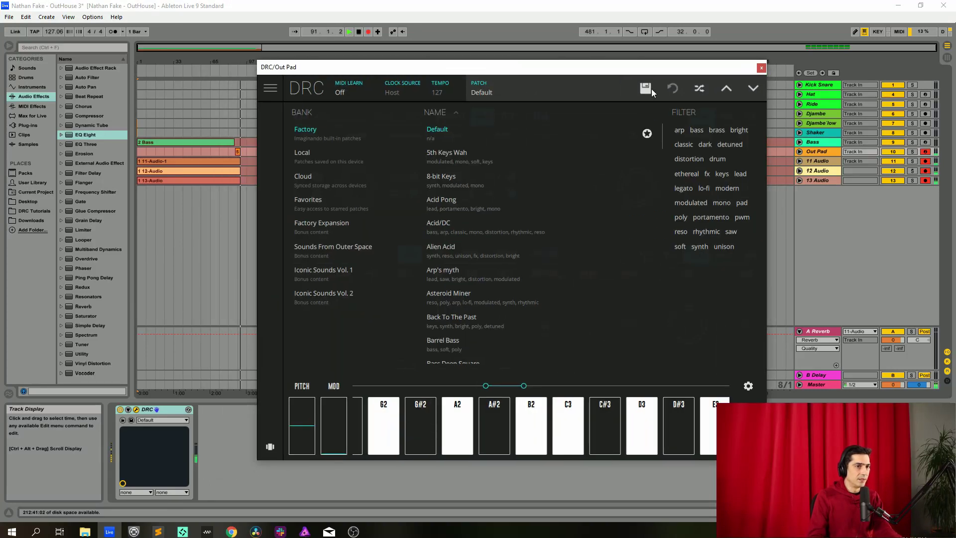
pyautogui.click(507, 86)
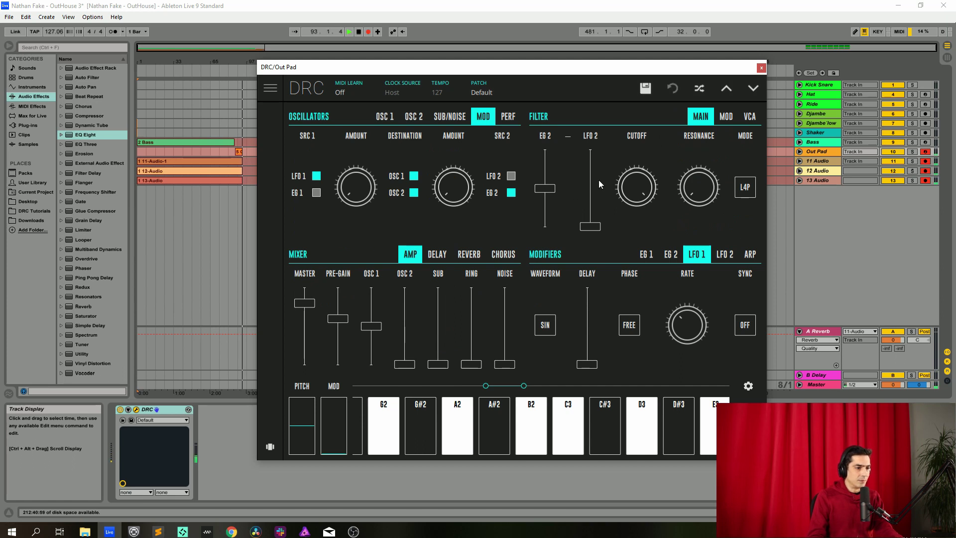
pyautogui.click(412, 119)
pyautogui.moveTo(369, 186); pyautogui.dragTo(365, 234)
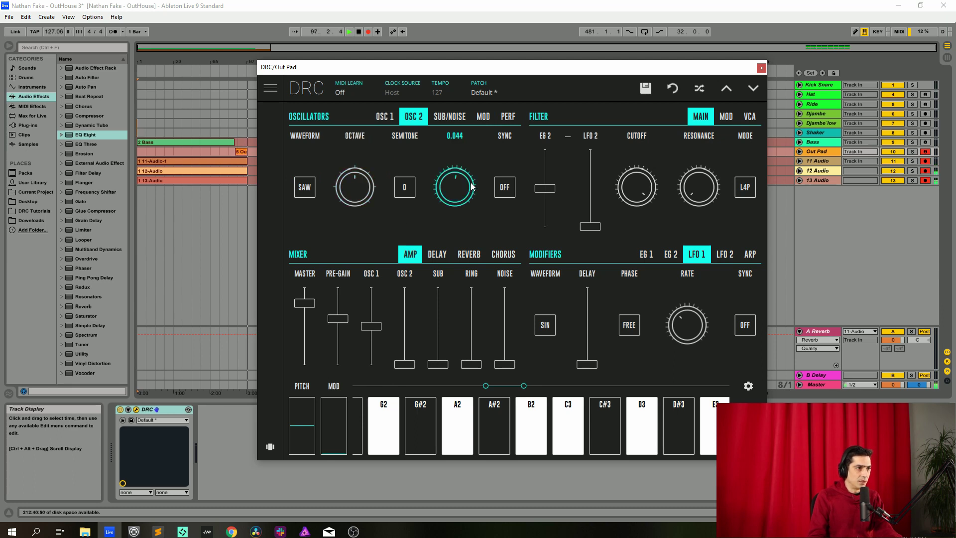
pyautogui.moveTo(473, 186); pyautogui.dragTo(476, 185)
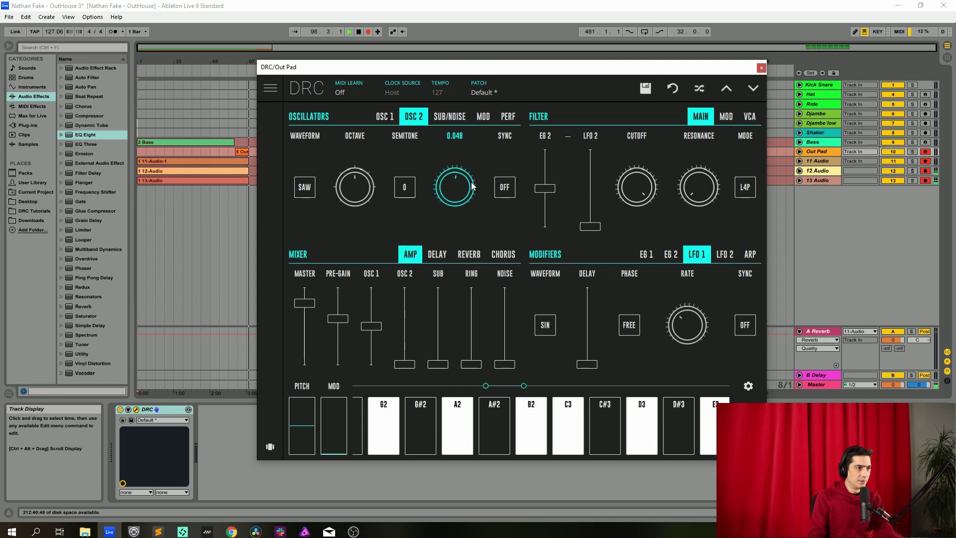
# Raise the Out Pad synth's master, pre-gain, oscillator 1 and oscillator 2 levels to maximum
pyautogui.moveTo(371, 326); pyautogui.dragTo(372, 287)
pyautogui.moveTo(296, 303); pyautogui.dragTo(299, 285)
pyautogui.moveTo(338, 318); pyautogui.dragTo(339, 288)
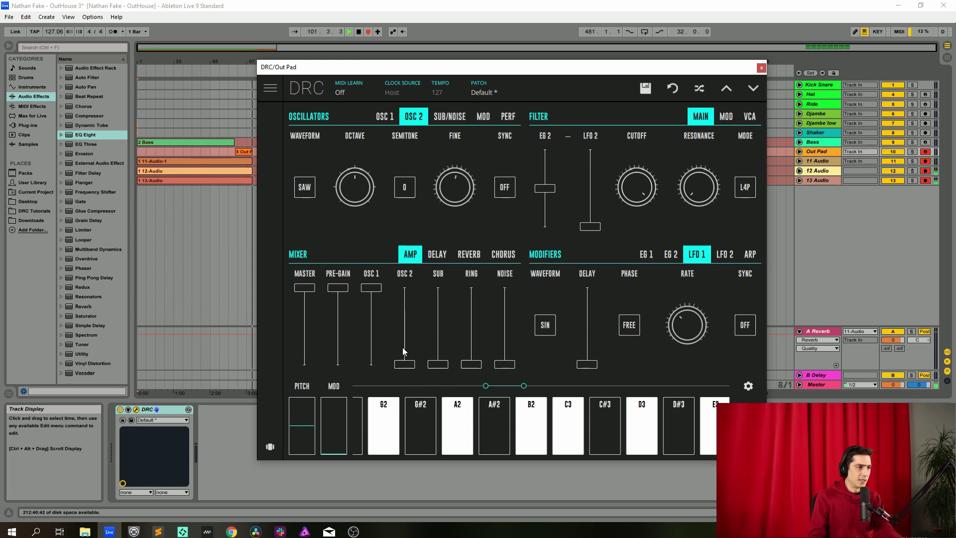
pyautogui.moveTo(404, 347); pyautogui.dragTo(405, 287)
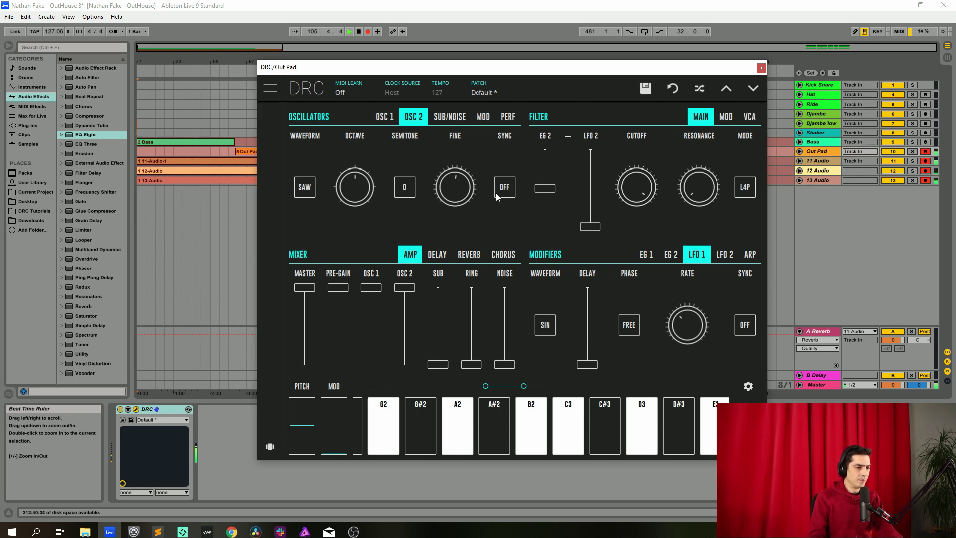
# Set the Out Pad synth's sub-oscillator level to 0.604 and raise the ring level to about the same amount
pyautogui.click(450, 118)
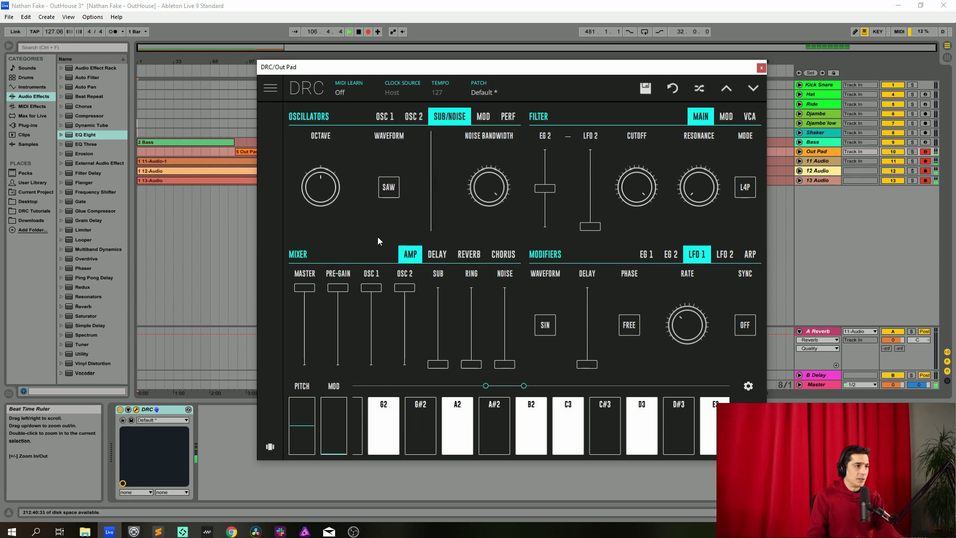
pyautogui.moveTo(321, 202); pyautogui.dragTo(469, 184)
pyautogui.click(383, 119)
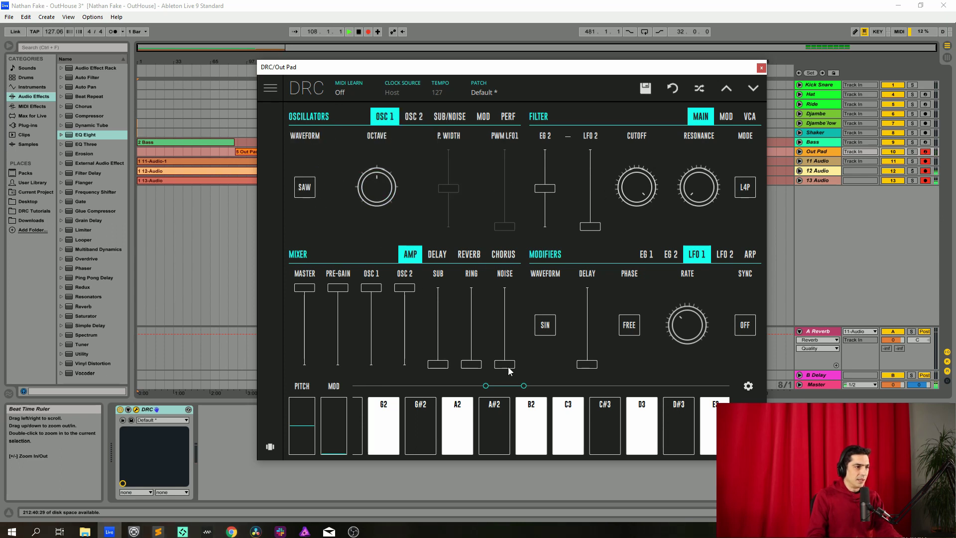
pyautogui.moveTo(439, 369); pyautogui.dragTo(454, 320)
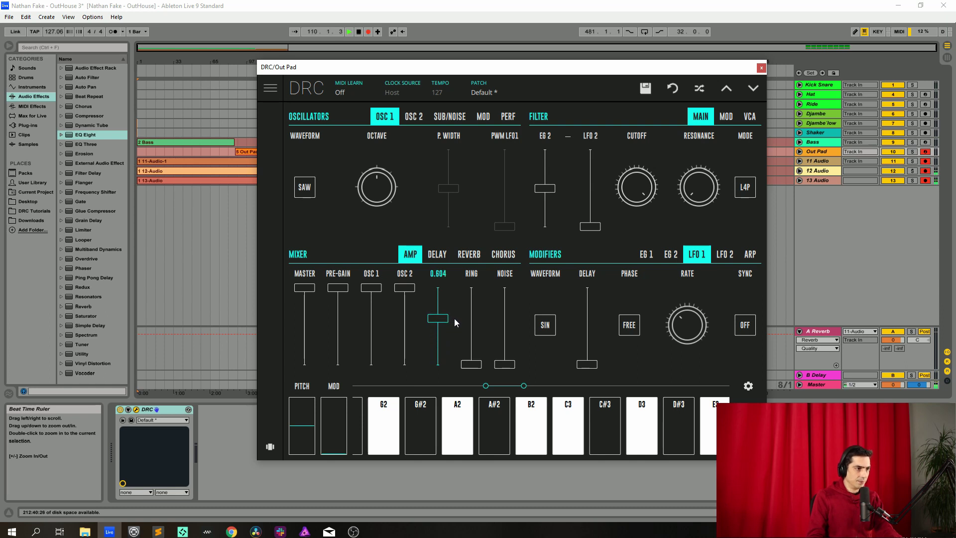
pyautogui.click(469, 319)
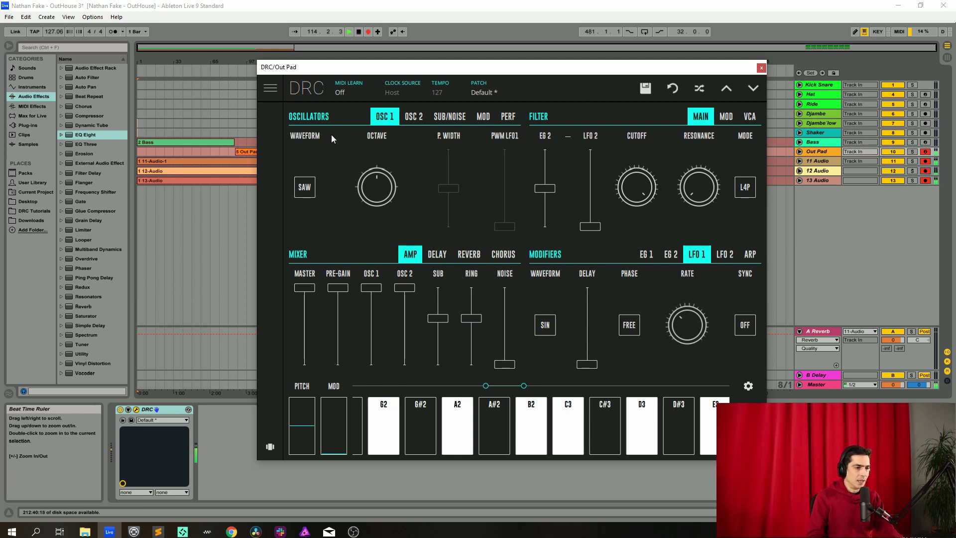
# Raise the LFO 1 modulation amount for both Out Pad oscillators to roughly the nine-o'clock knob position
pyautogui.click(481, 118)
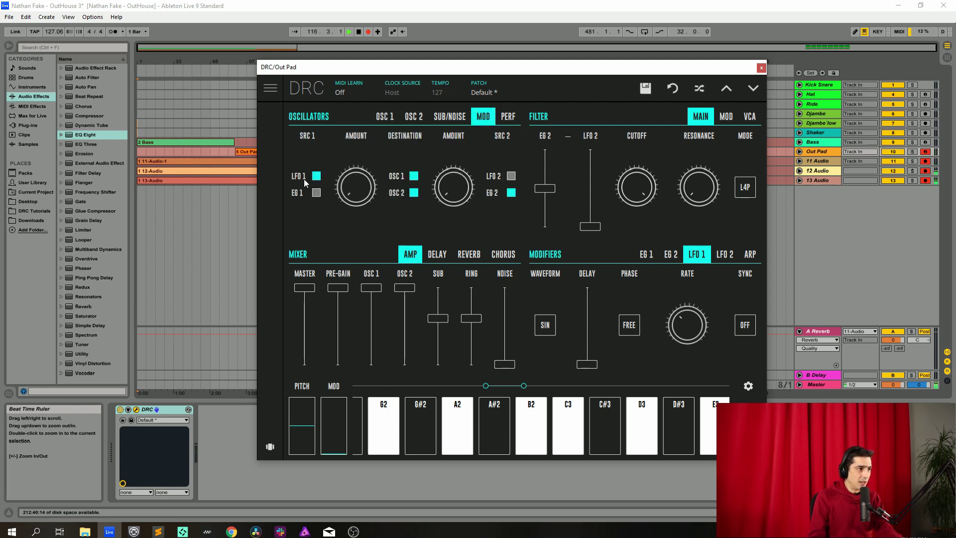
pyautogui.moveTo(353, 191); pyautogui.dragTo(352, 176)
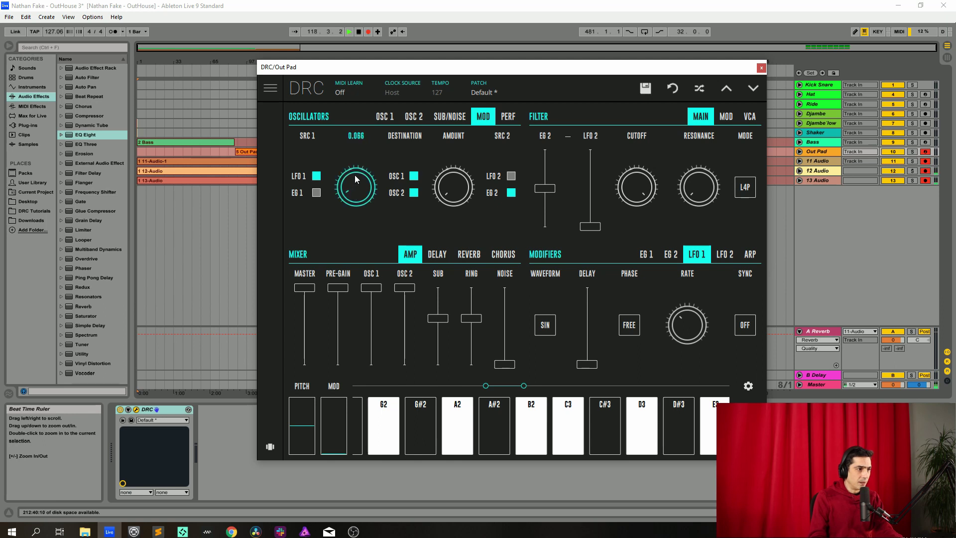
pyautogui.moveTo(361, 176); pyautogui.dragTo(399, 158)
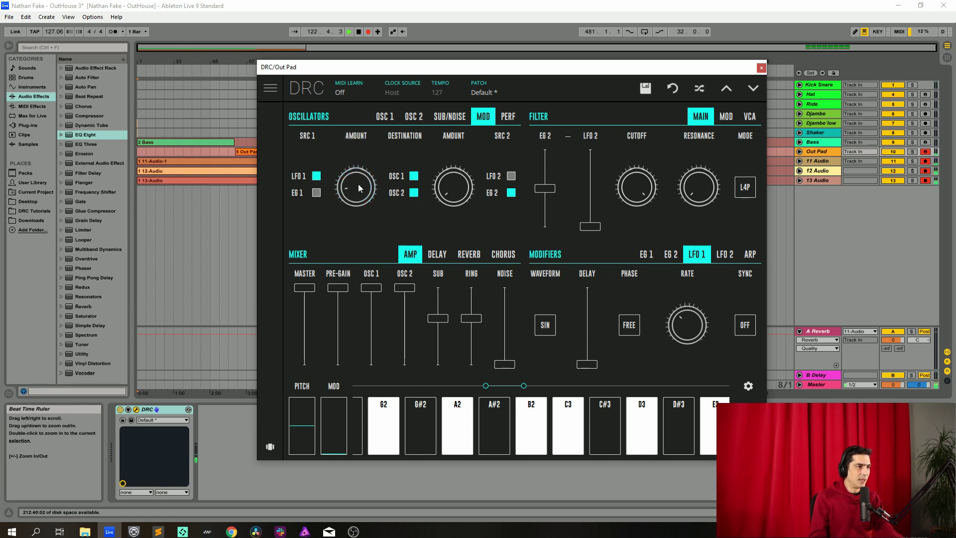
pyautogui.moveTo(357, 184); pyautogui.dragTo(375, 174)
# Lower the Out Pad synth's LFO 1 rate to the slow end of its range and reposition the synth window
pyautogui.moveTo(691, 322); pyautogui.dragTo(682, 380)
pyautogui.moveTo(687, 326)
pyautogui.moveTo(683, 324); pyautogui.dragTo(689, 324)
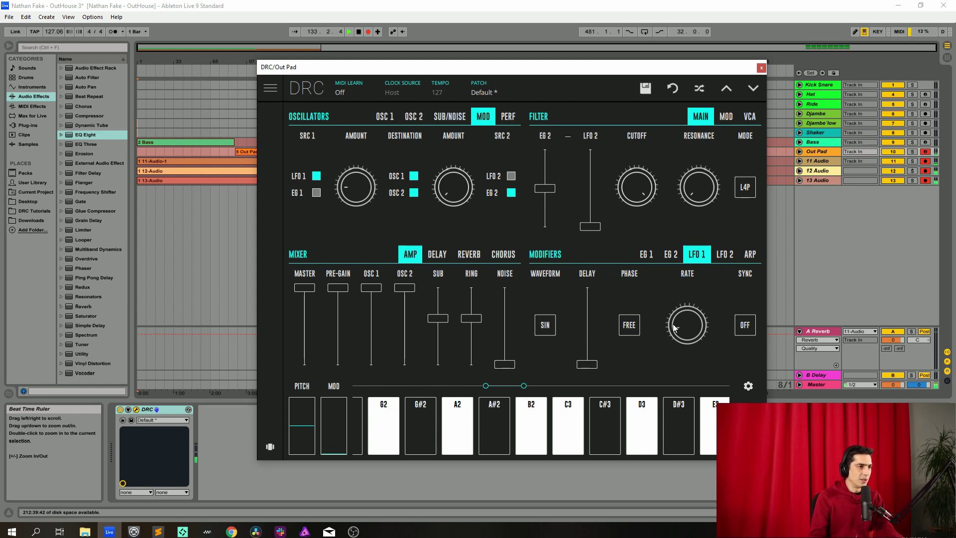
pyautogui.moveTo(488, 66)
pyautogui.mouseDown()
pyautogui.moveTo(459, 65)
pyautogui.moveTo(481, 70)
pyautogui.moveTo(471, 73)
pyautogui.mouseUp()
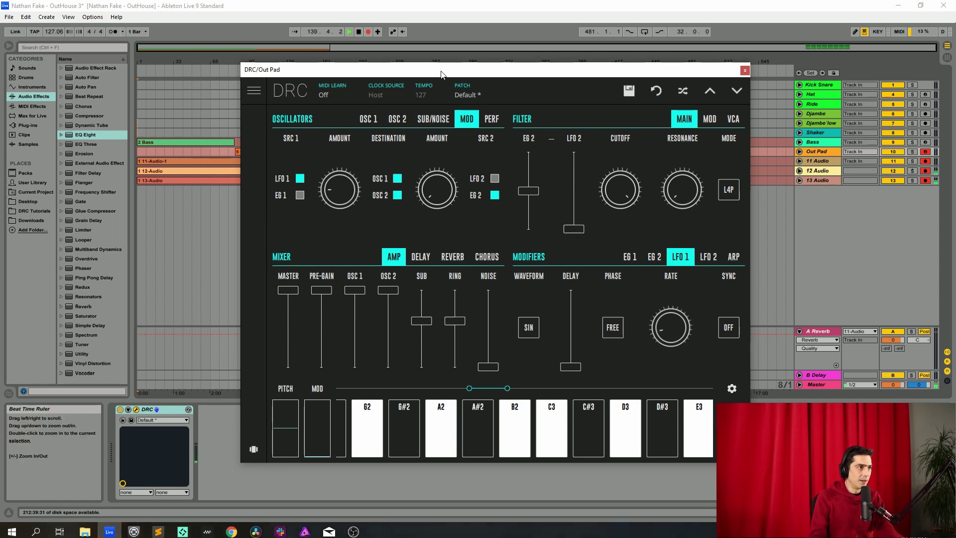
pyautogui.moveTo(450, 76); pyautogui.dragTo(448, 75)
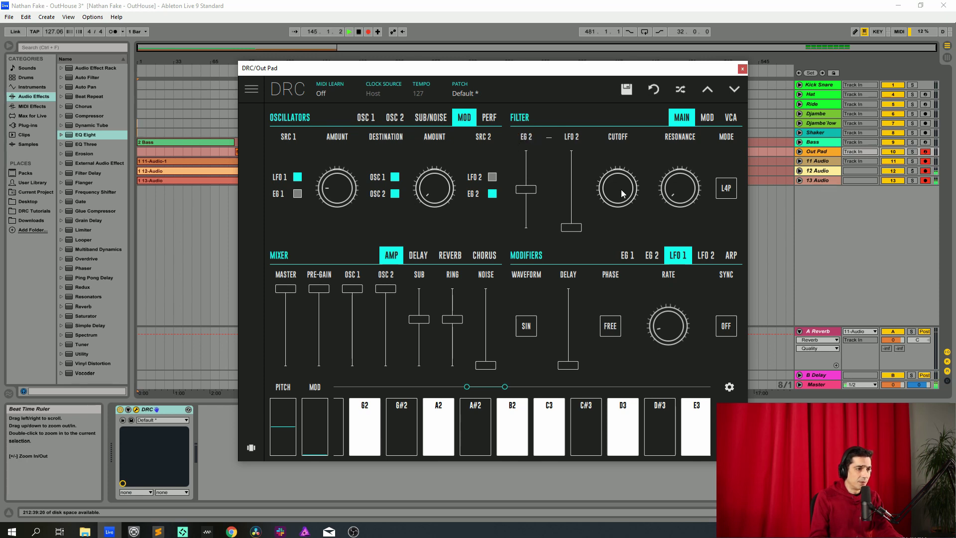
# Lower the Out Pad filter's cutoff to roughly nine o'clock and raise its resonance to roughly eleven o'clock
pyautogui.moveTo(620, 189); pyautogui.dragTo(616, 282)
pyautogui.moveTo(615, 190); pyautogui.dragTo(599, 282)
pyautogui.moveTo(690, 189); pyautogui.dragTo(825, 90)
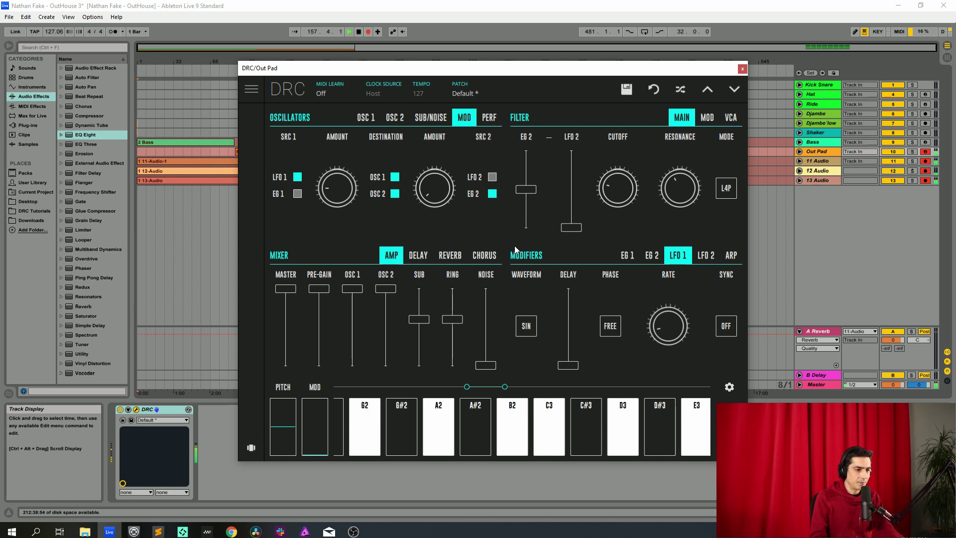
# Raise the Out Pad synth's VCA keyboard tracking to maximum and return to the main filter settings
pyautogui.click(731, 118)
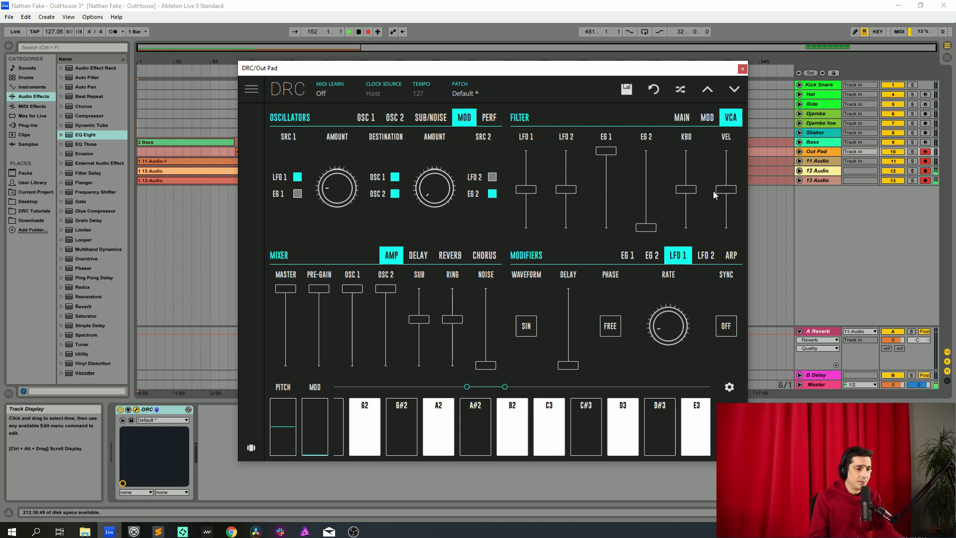
pyautogui.moveTo(690, 189); pyautogui.dragTo(680, 151)
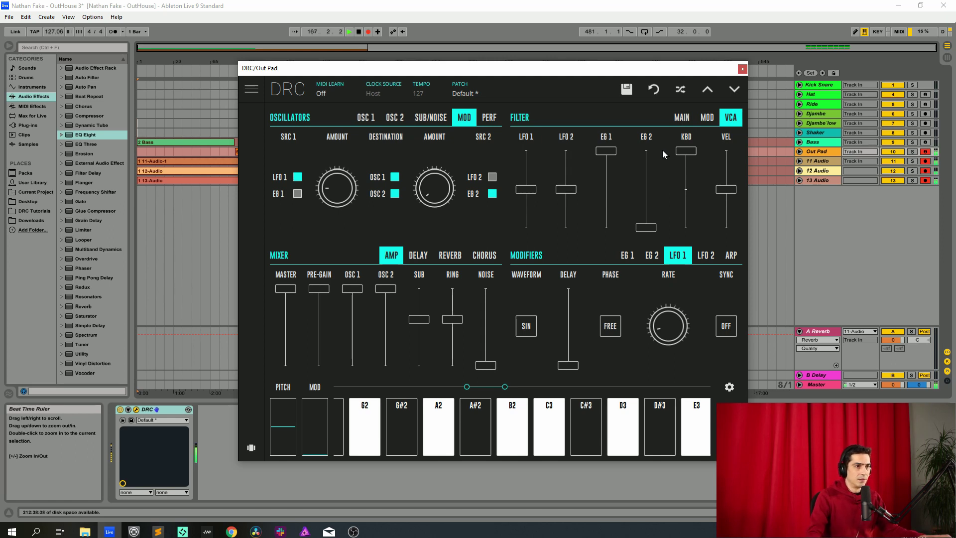
pyautogui.click(682, 118)
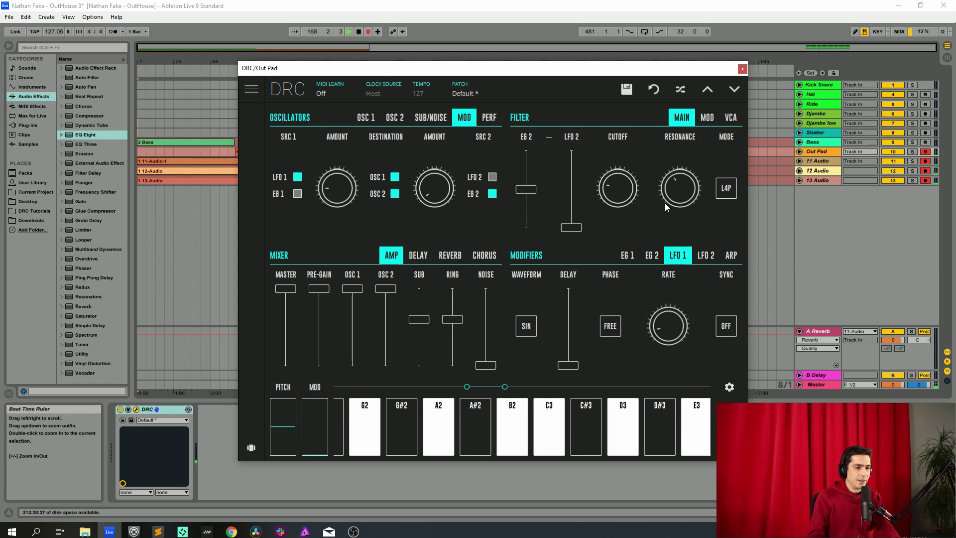
# Raise envelope 1's attack to about a third, and envelope 2's sustain to maximum and release to just over half
pyautogui.click(627, 255)
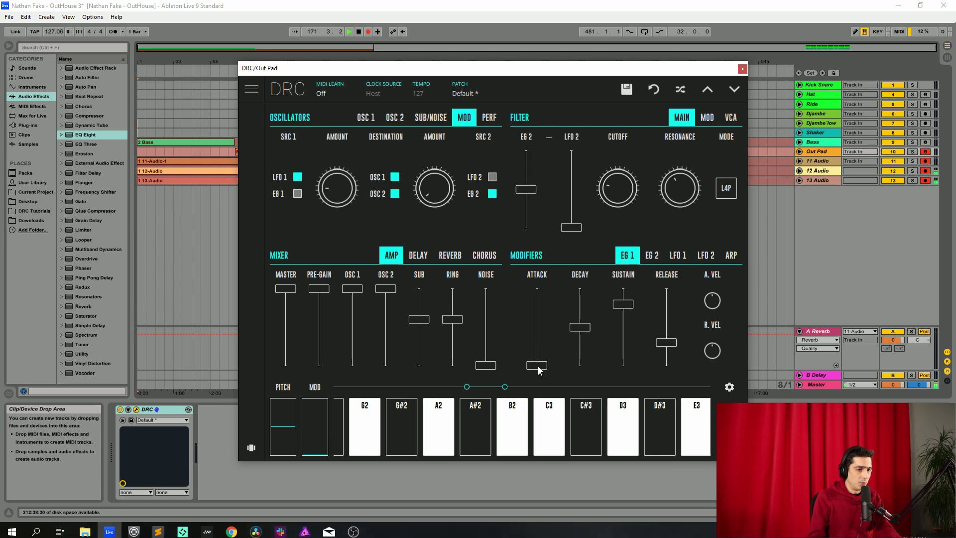
pyautogui.moveTo(539, 370); pyautogui.dragTo(541, 344)
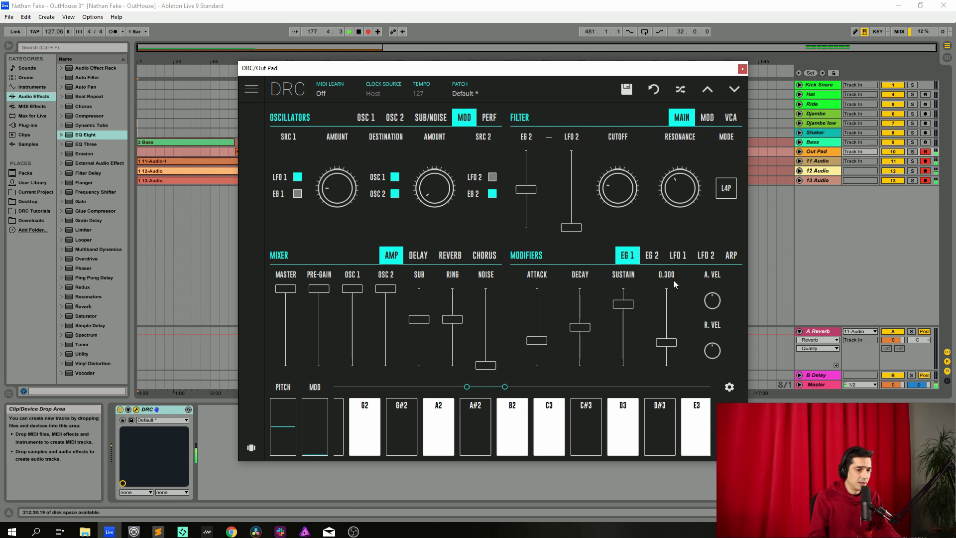
pyautogui.click(649, 257)
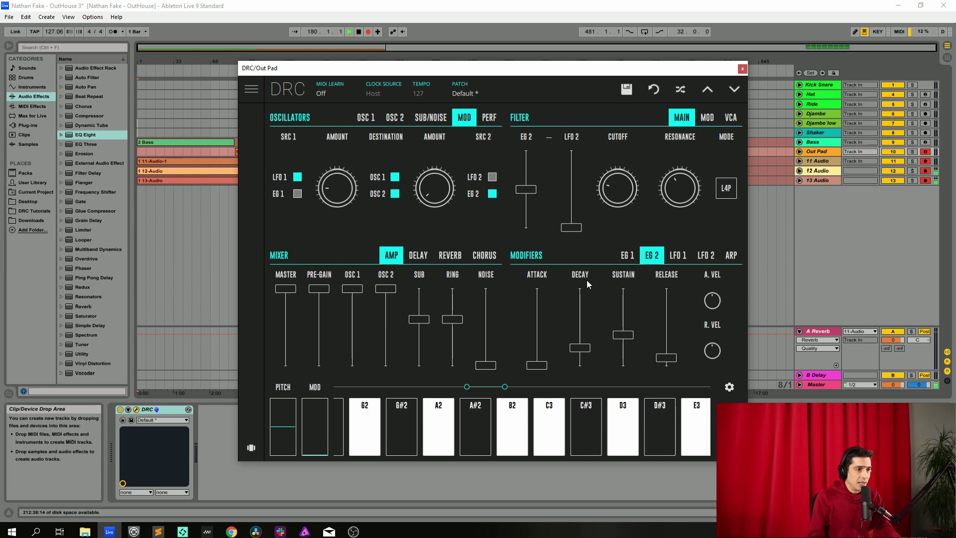
pyautogui.moveTo(588, 280)
pyautogui.moveTo(627, 337); pyautogui.dragTo(624, 118)
pyautogui.moveTo(674, 360); pyautogui.dragTo(694, 323)
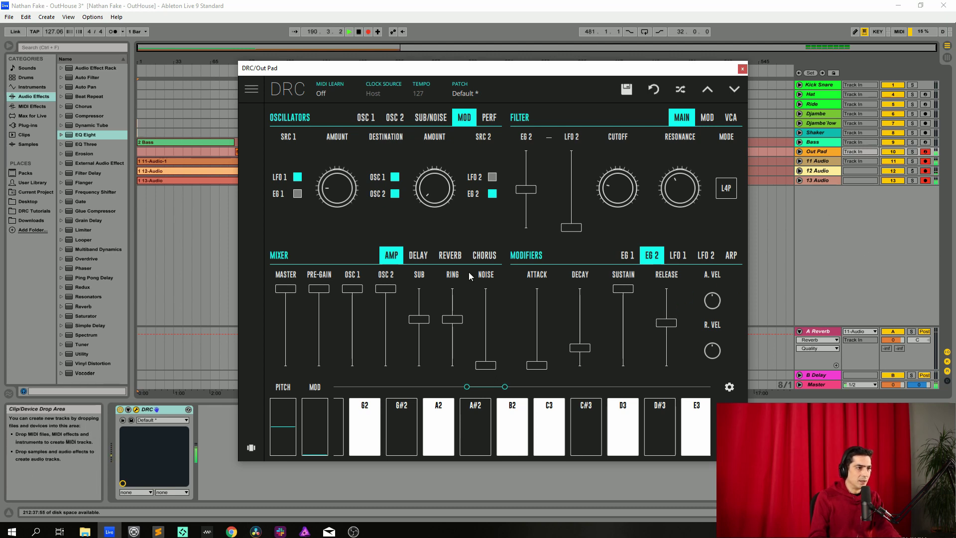
# Set the Out Pad reverb's decay to about 0.84, damping 0.75, modulation 0.3 and amount 0.2, and close the synth window
pyautogui.click(447, 256)
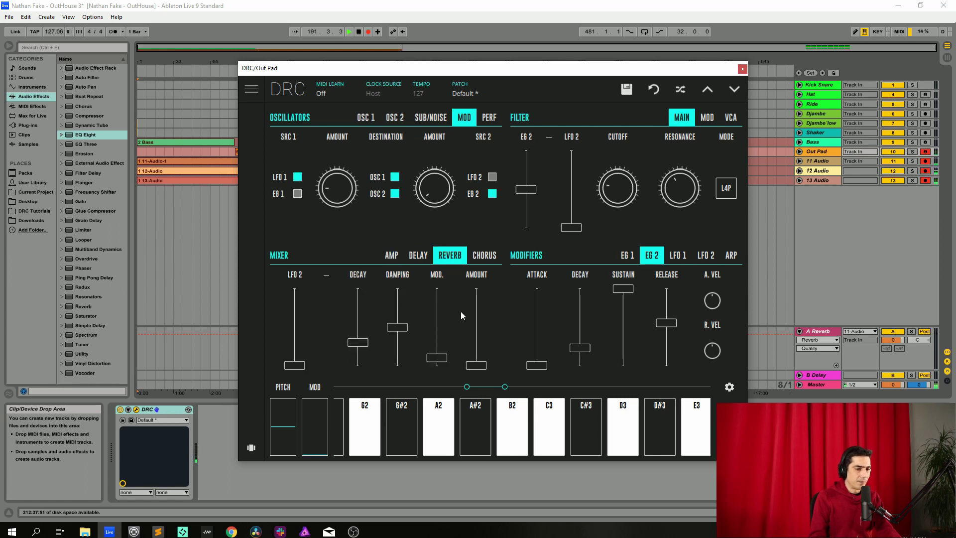
pyautogui.moveTo(361, 343); pyautogui.dragTo(400, 300)
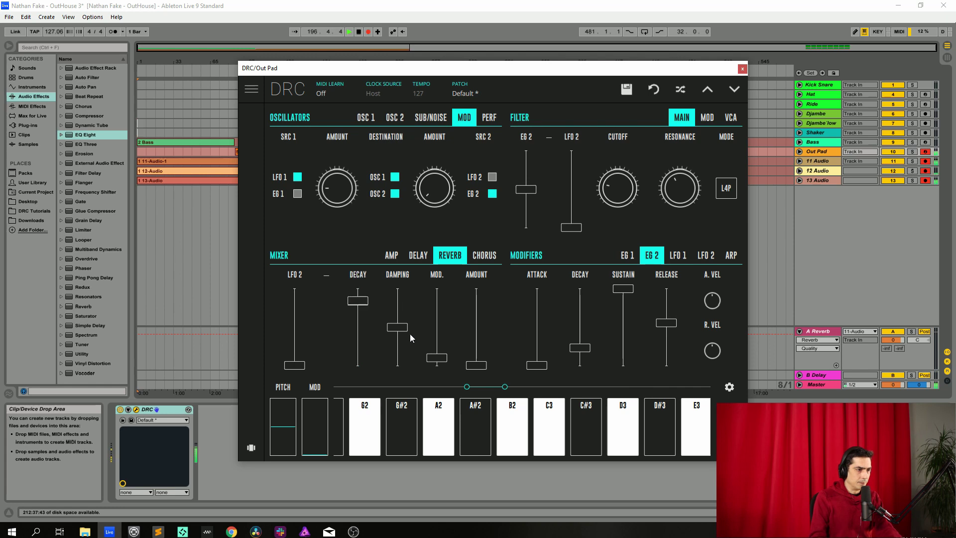
pyautogui.moveTo(409, 333); pyautogui.dragTo(443, 309)
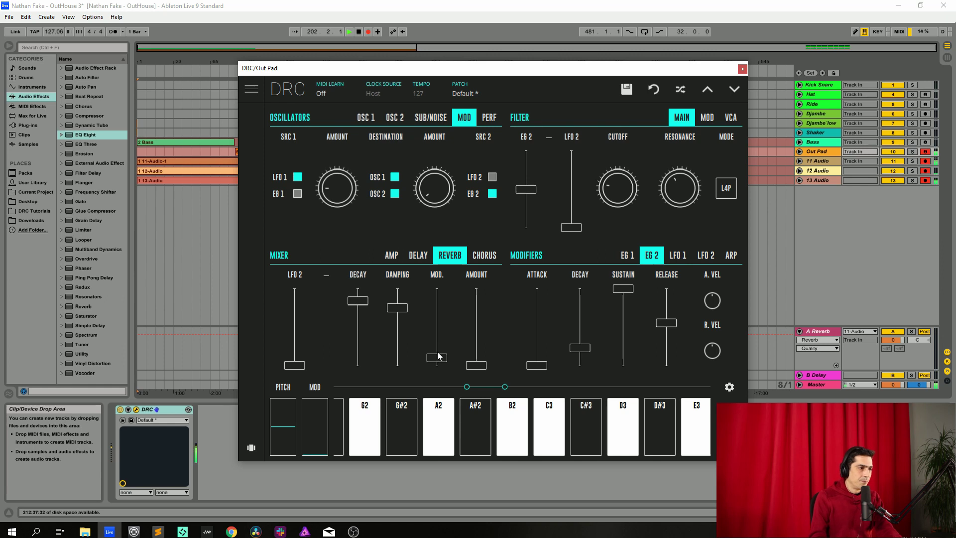
pyautogui.moveTo(440, 359); pyautogui.dragTo(450, 343)
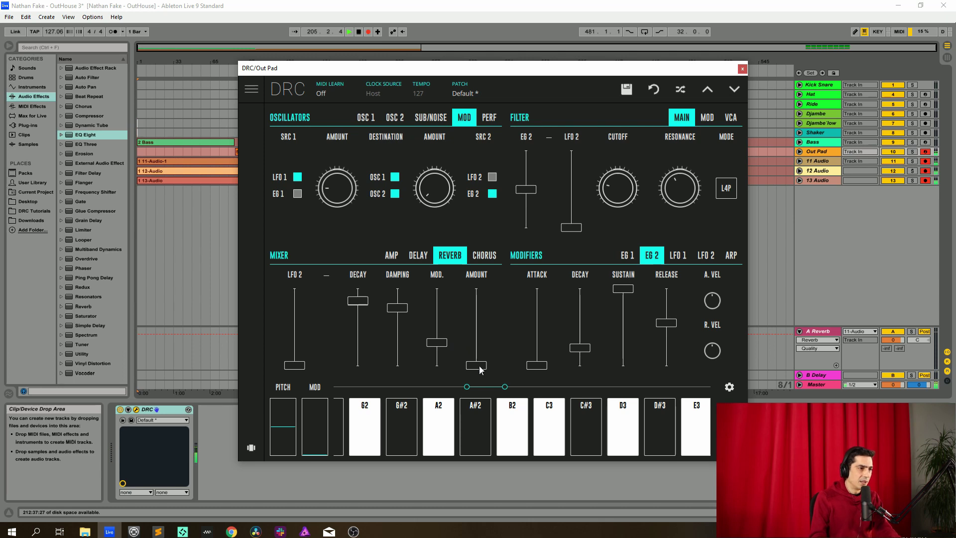
pyautogui.moveTo(481, 368); pyautogui.dragTo(486, 353)
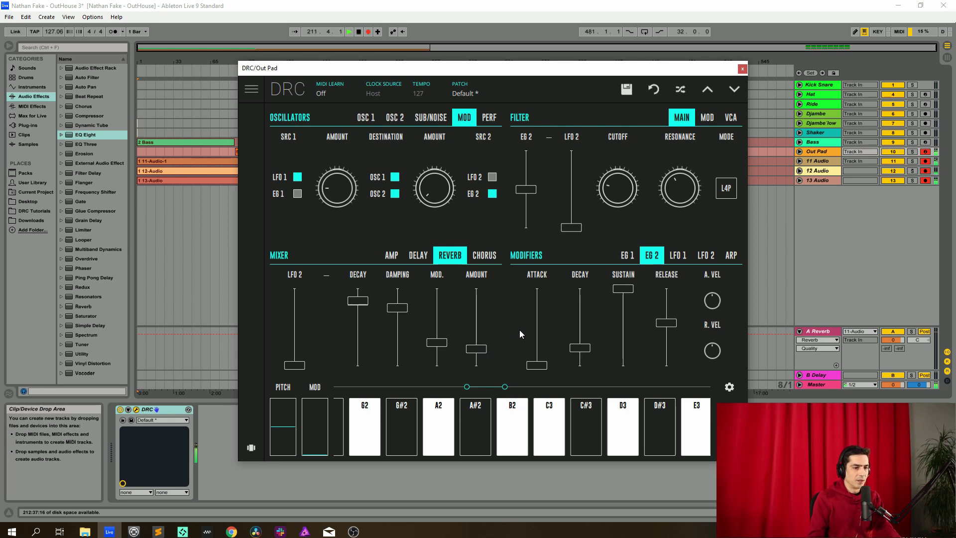
pyautogui.click(742, 69)
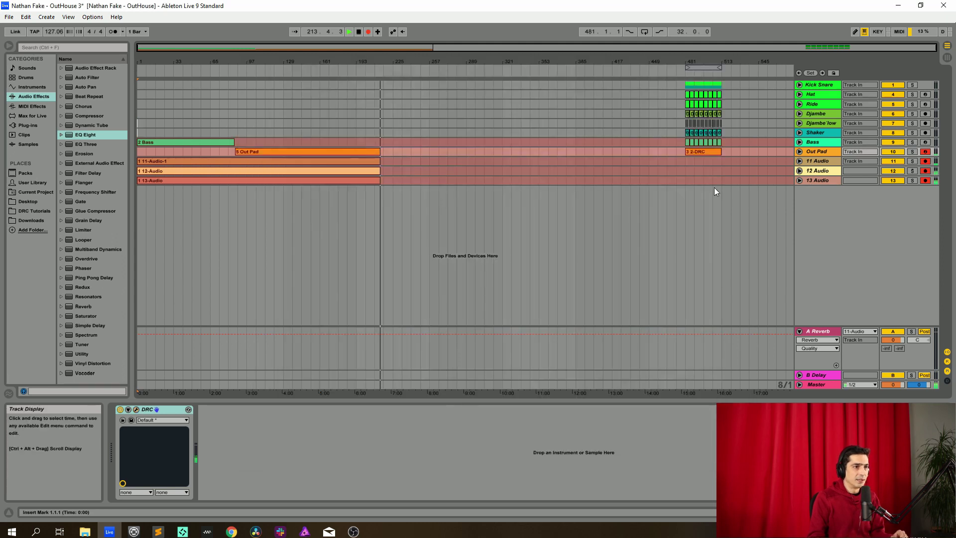
# Move the clips at bars 481 to 513 on all tracks so they start at bar 225, and resume arrangement recording
pyautogui.moveTo(721, 161); pyautogui.dragTo(686, 181)
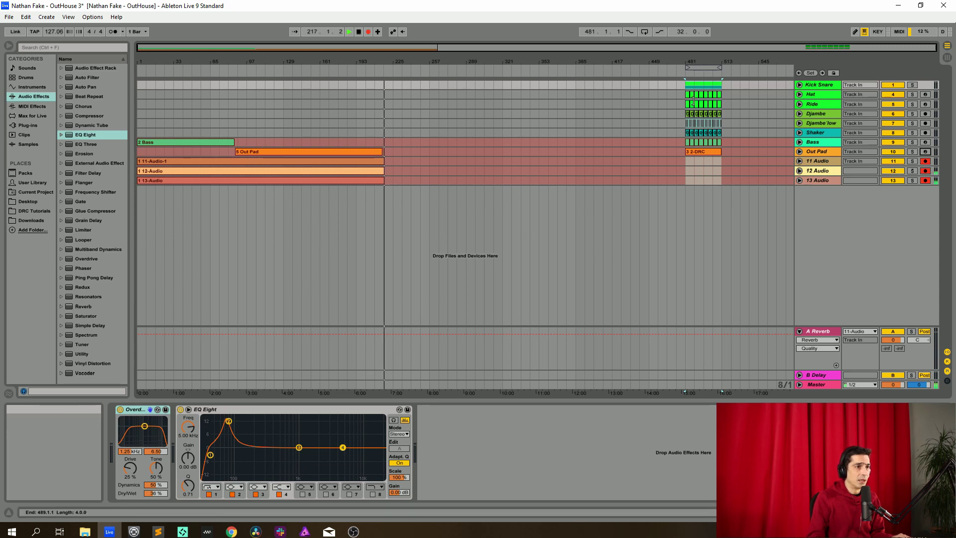
pyautogui.moveTo(692, 99); pyautogui.dragTo(702, 181)
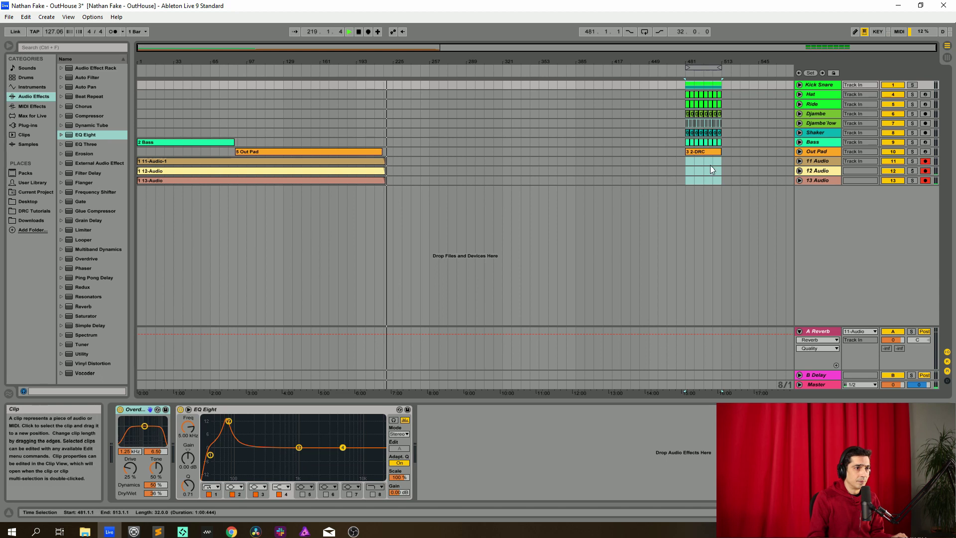
pyautogui.click(724, 196)
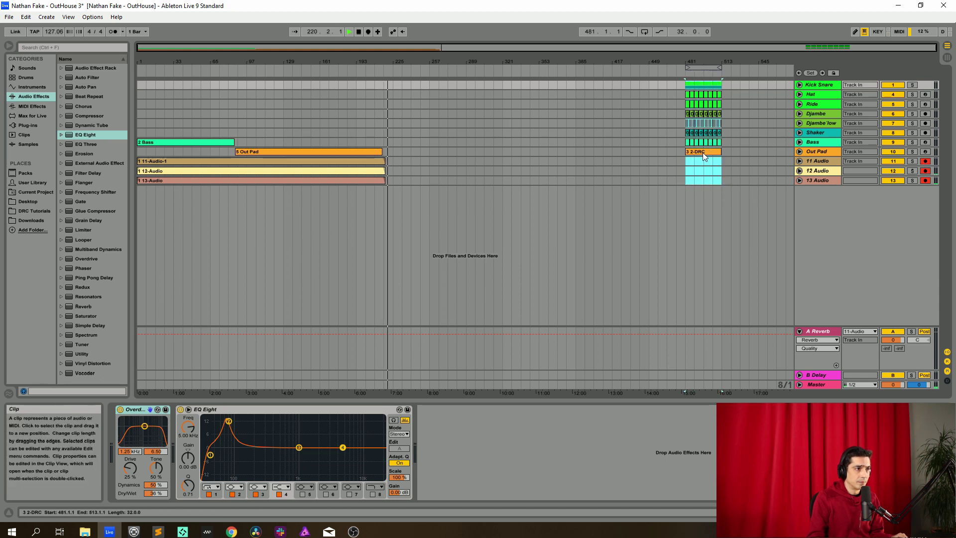
pyautogui.moveTo(703, 152); pyautogui.dragTo(410, 140)
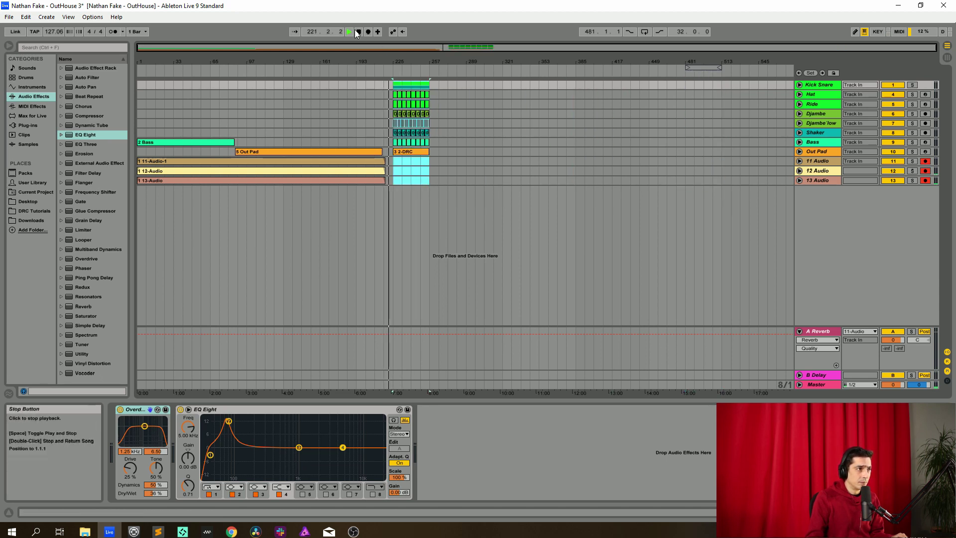
pyautogui.click(368, 31)
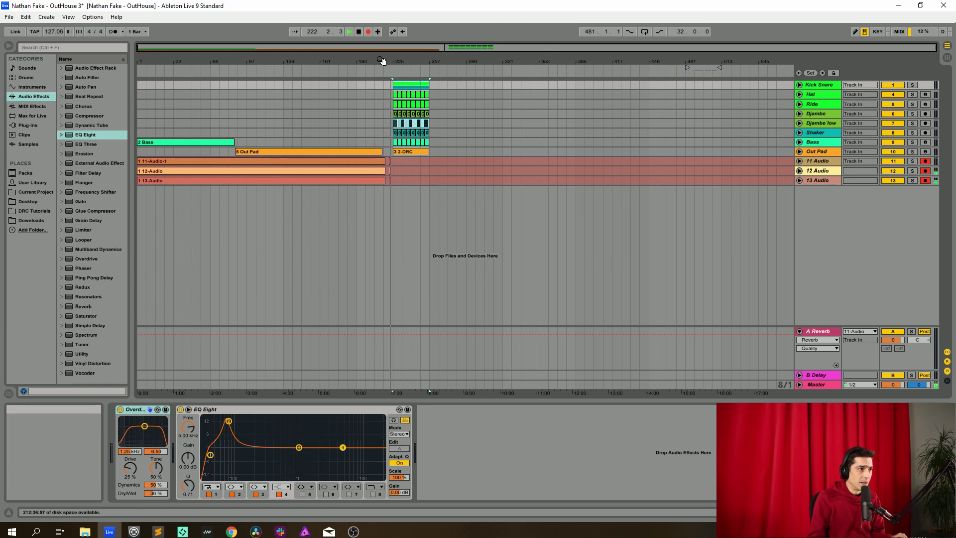
# Inspect the notes of the relocated Bass and Out Pad clips and both tracks' devices during playback, and fold the tracks
pyautogui.moveTo(393, 61); pyautogui.dragTo(393, 108)
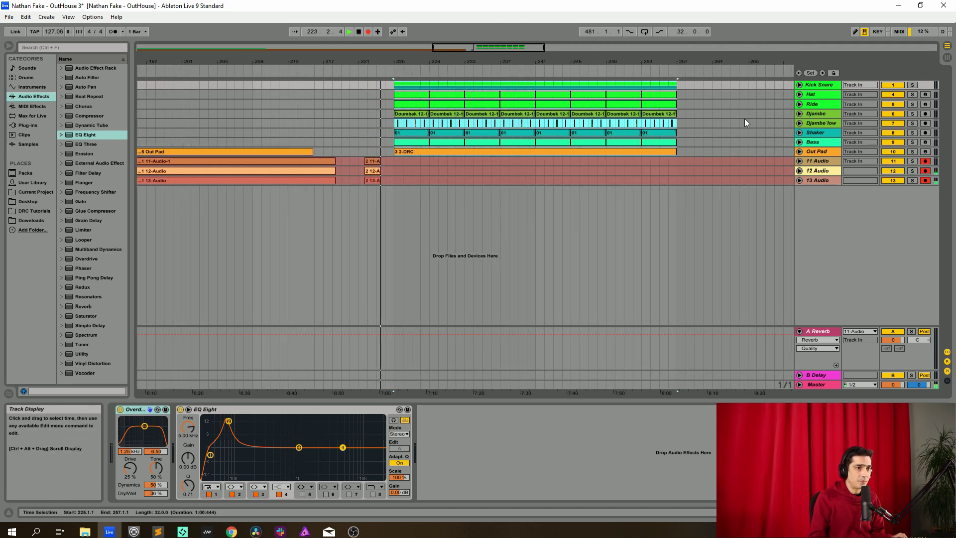
pyautogui.click(800, 151)
pyautogui.click(800, 142)
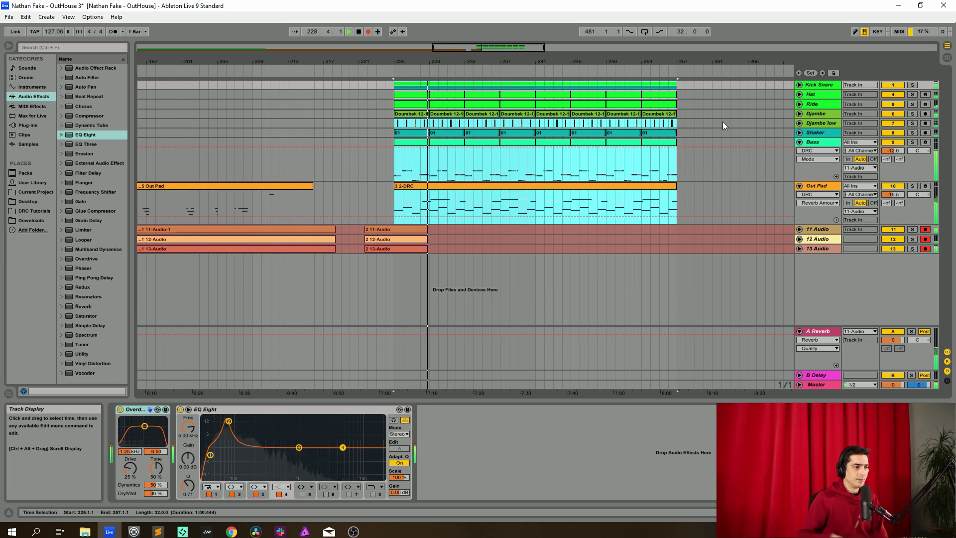
pyautogui.click(817, 185)
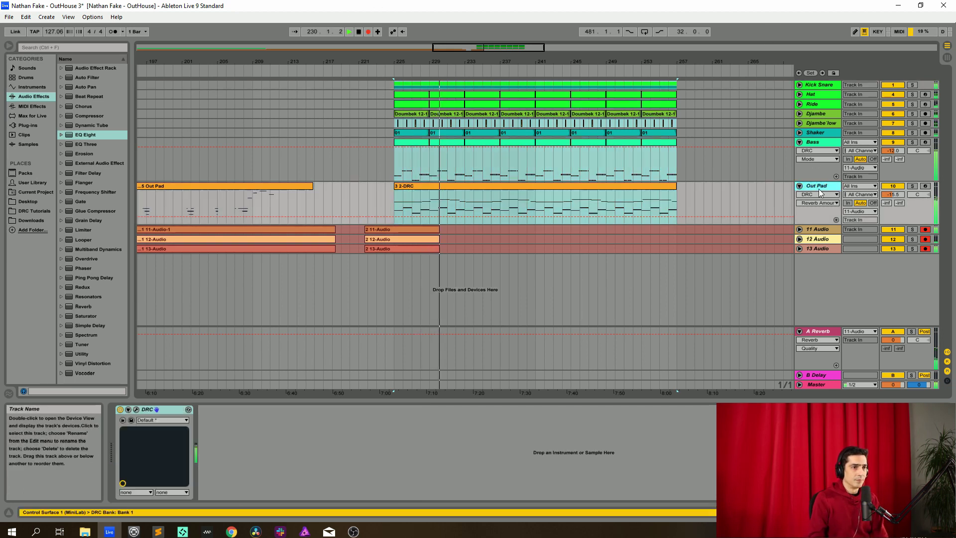
pyautogui.click(817, 142)
pyautogui.click(799, 142)
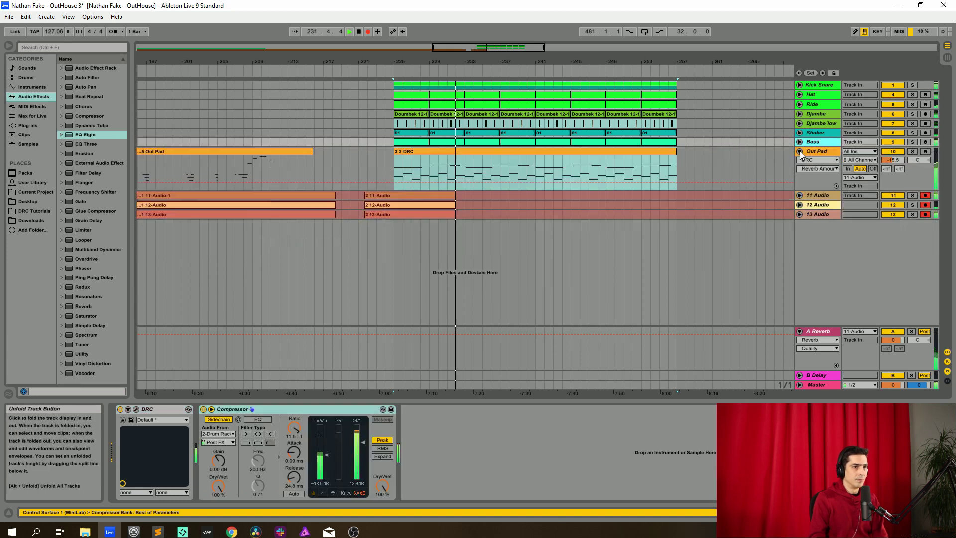
pyautogui.click(800, 152)
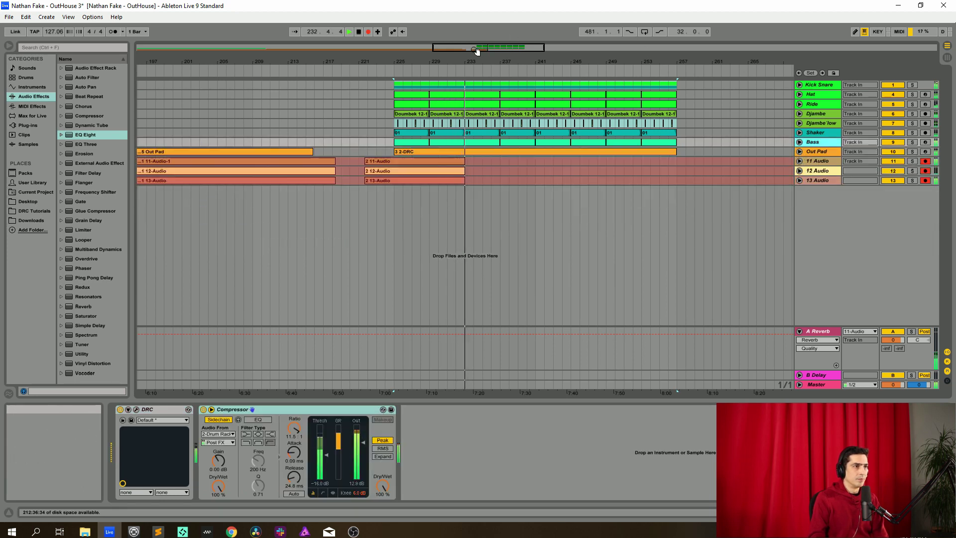
# Unfold the Bass and Out Pad tracks with the whole arrangement in view and review each track's device chain
pyautogui.moveTo(530, 47); pyautogui.dragTo(335, 50)
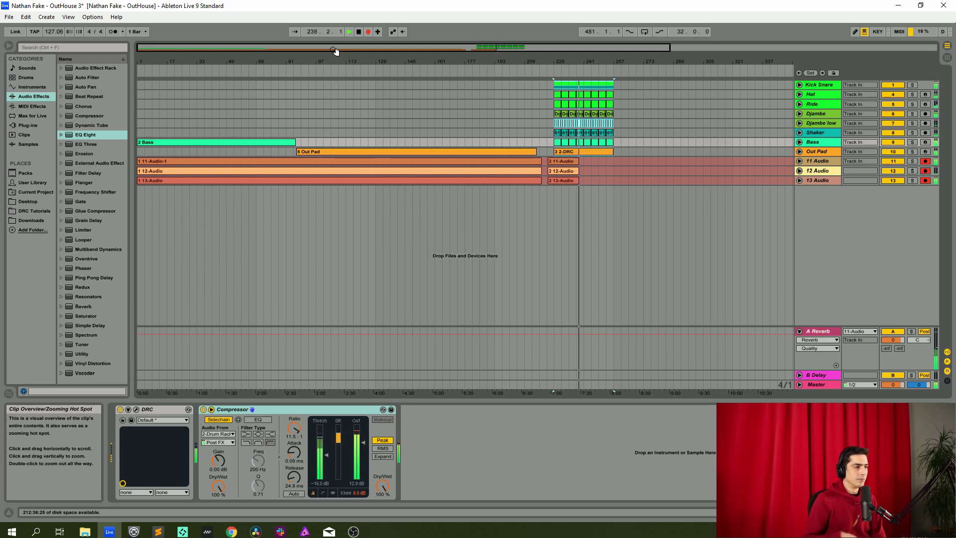
pyautogui.click(799, 151)
pyautogui.click(799, 141)
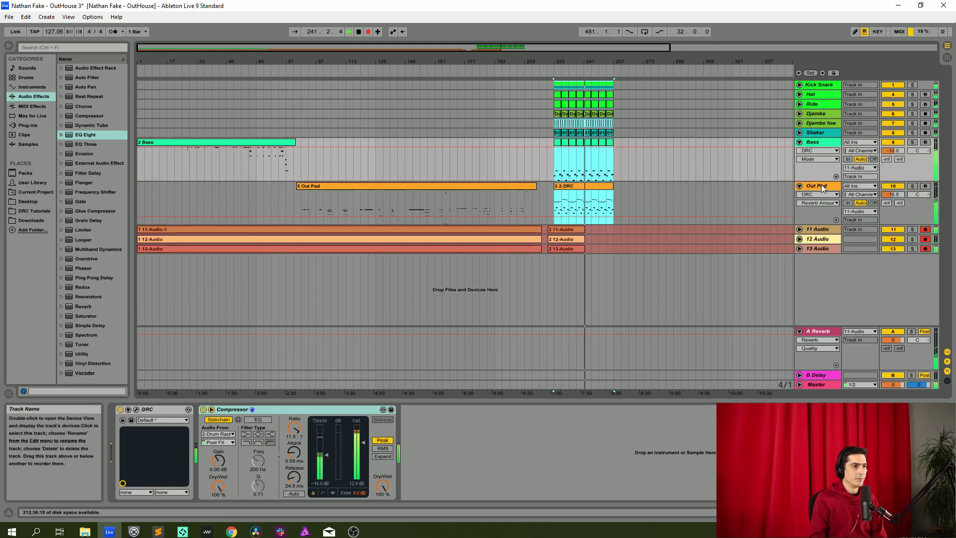
pyautogui.click(821, 186)
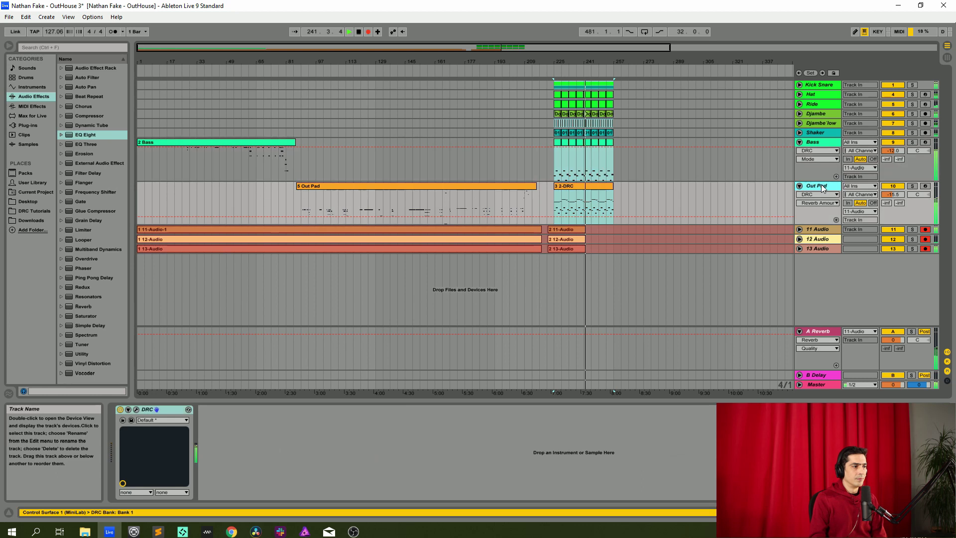
pyautogui.click(815, 142)
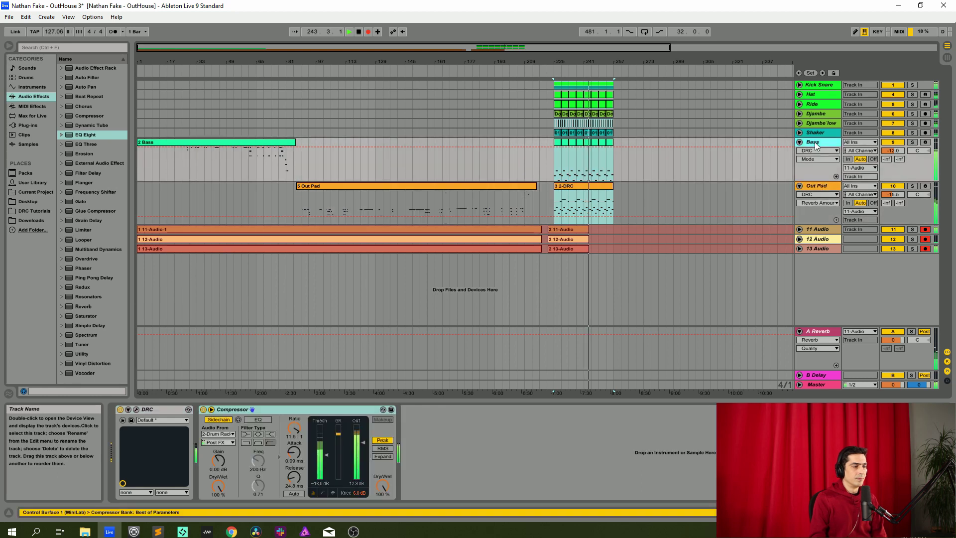